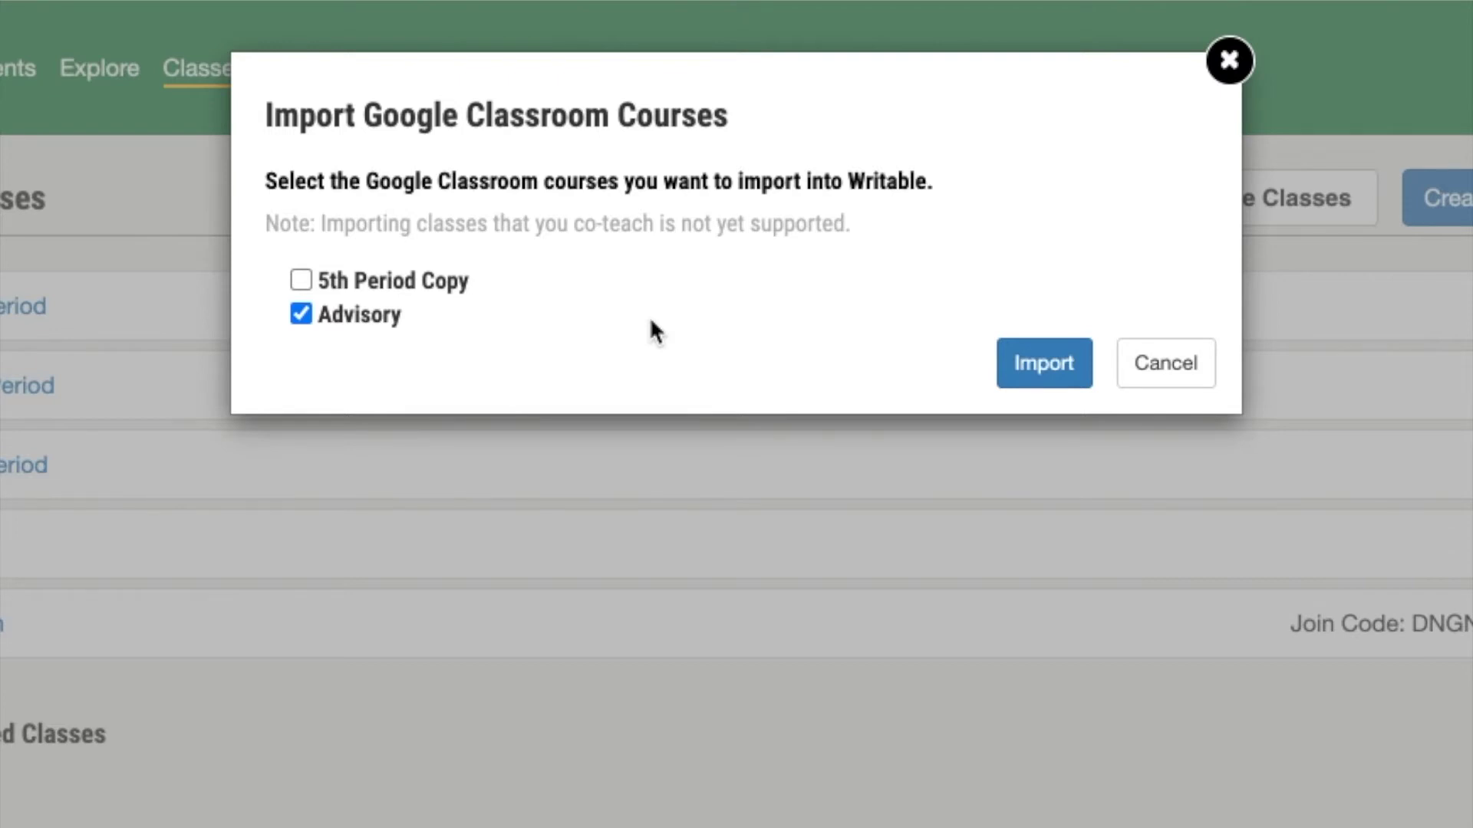
# Import the selected Advisory course from Google Classroom into Writable
pyautogui.click(1037, 376)
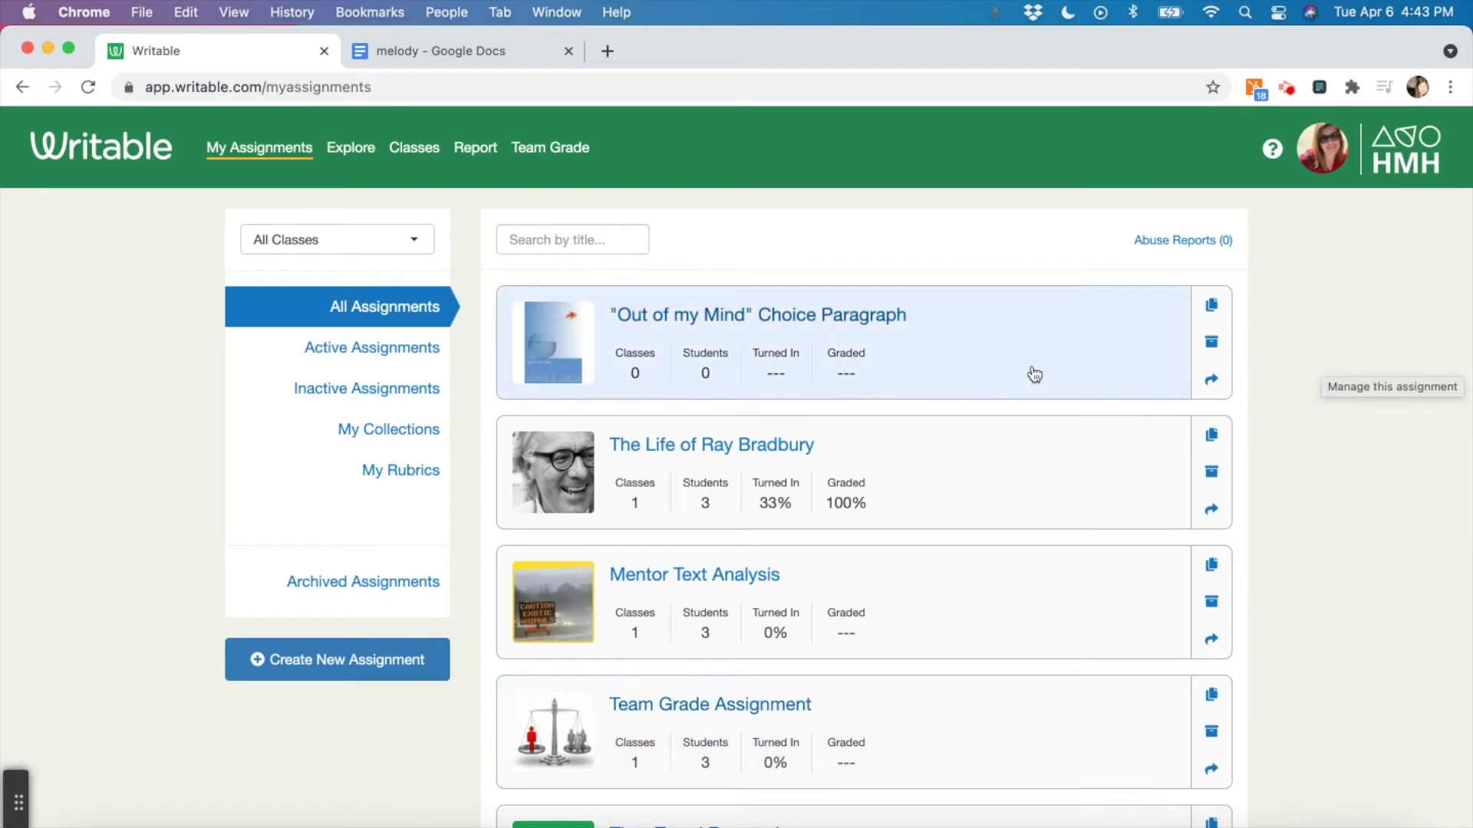
# Start assigning the "Out of my Mind" Choice Paragraph and select 2nd Period as its class
pyautogui.click(935, 333)
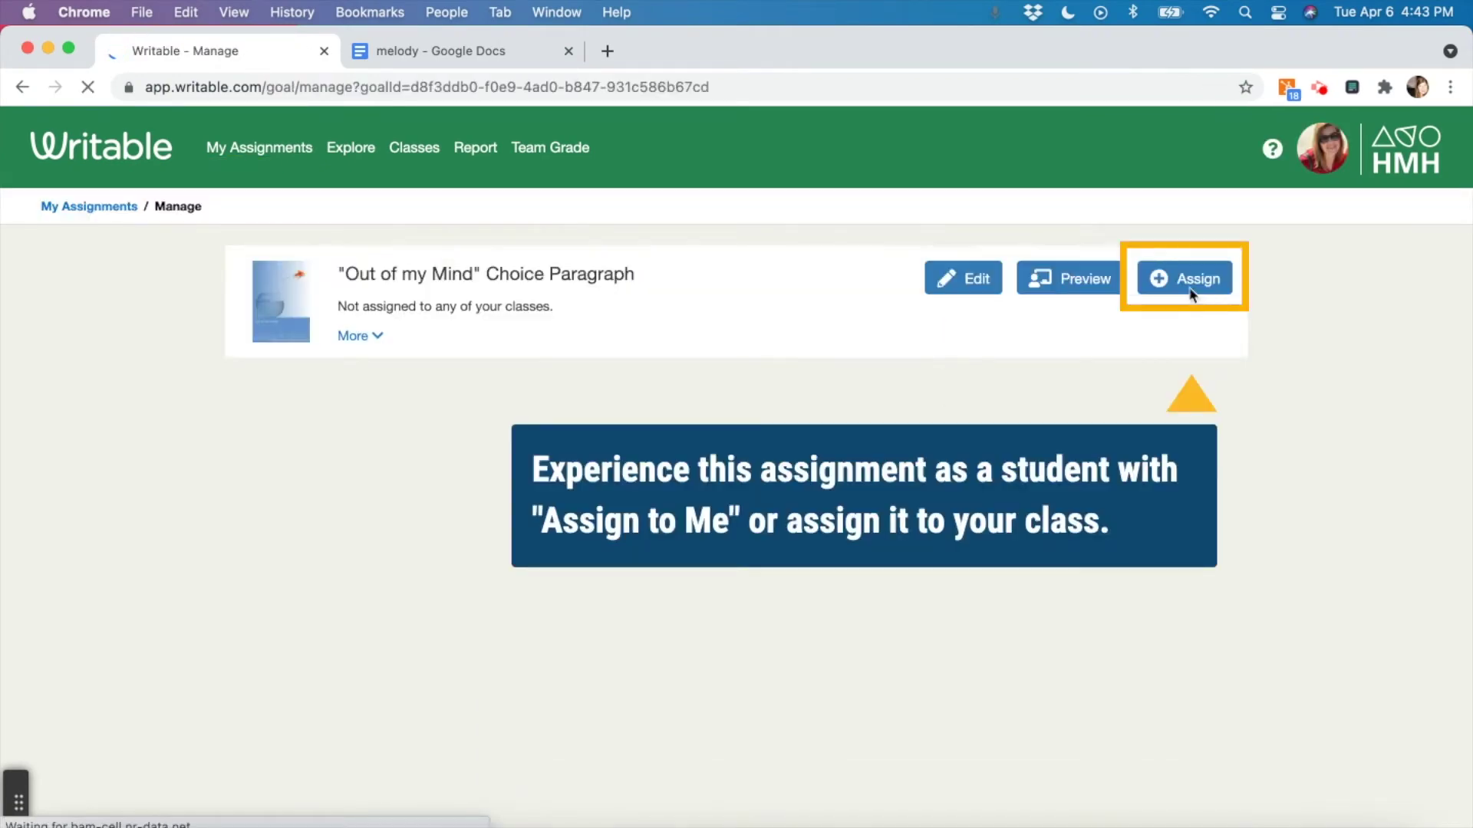
pyautogui.click(1185, 282)
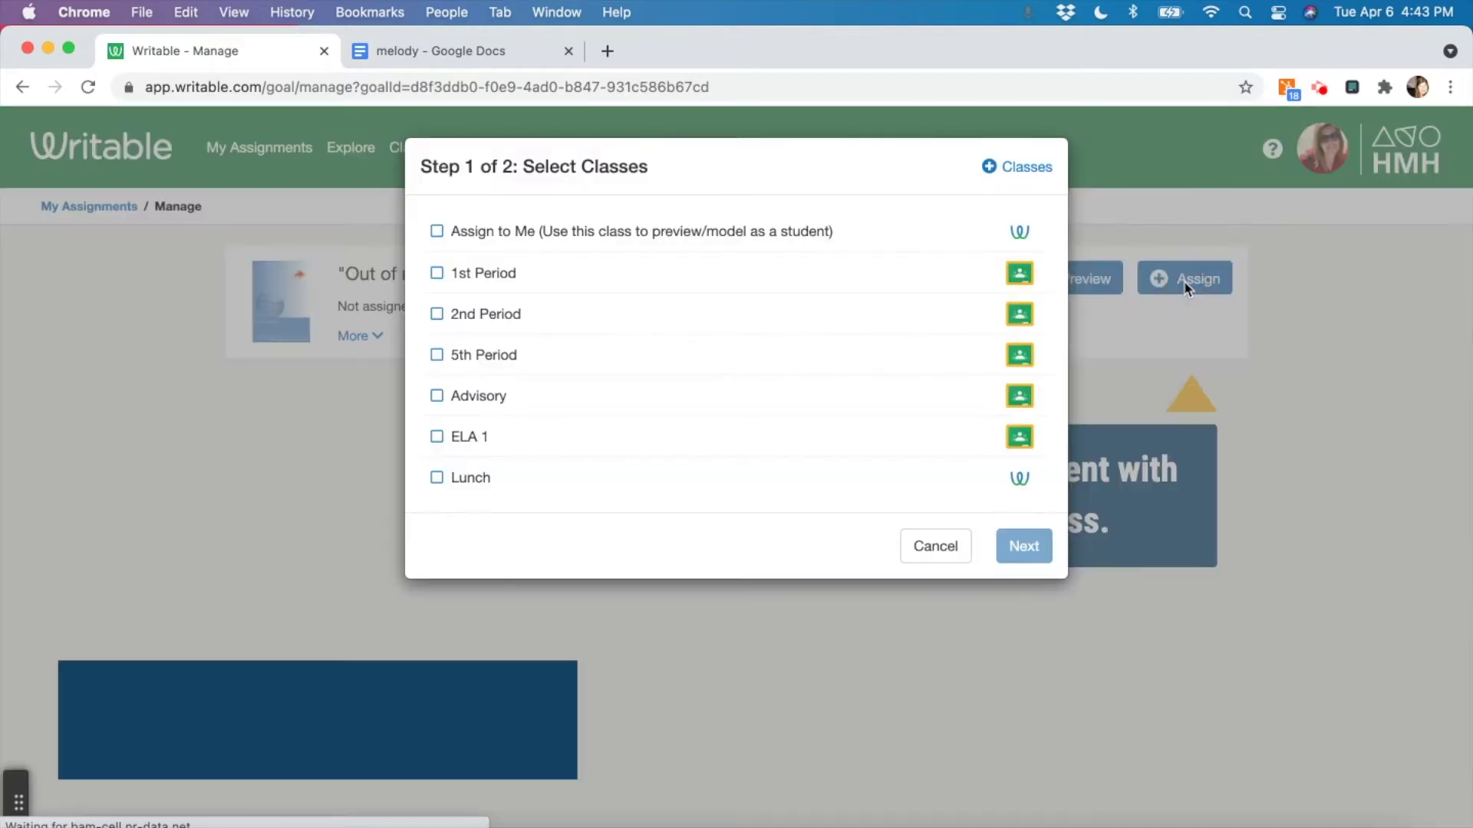
pyautogui.click(436, 315)
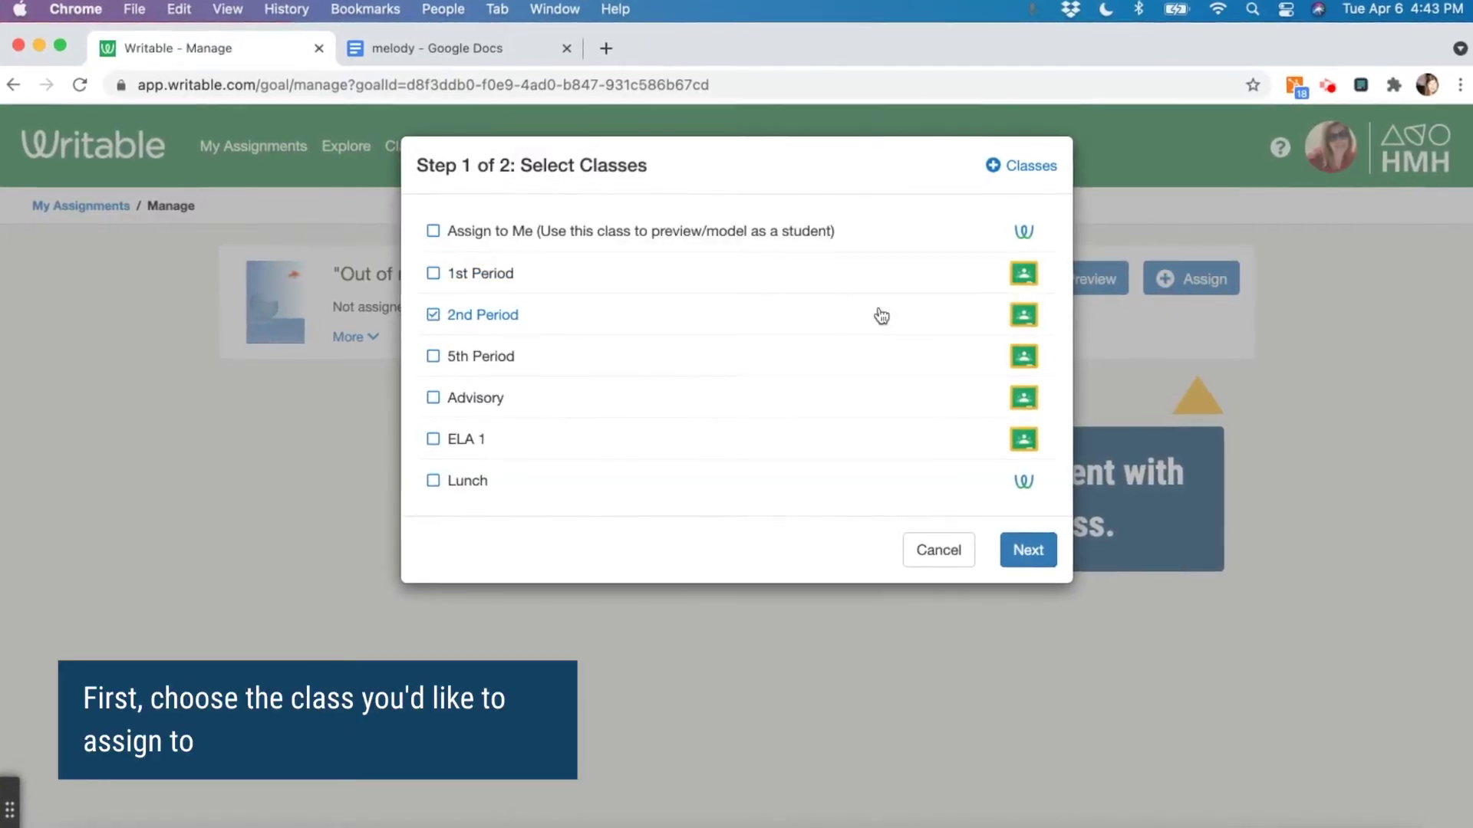
pyautogui.click(1033, 555)
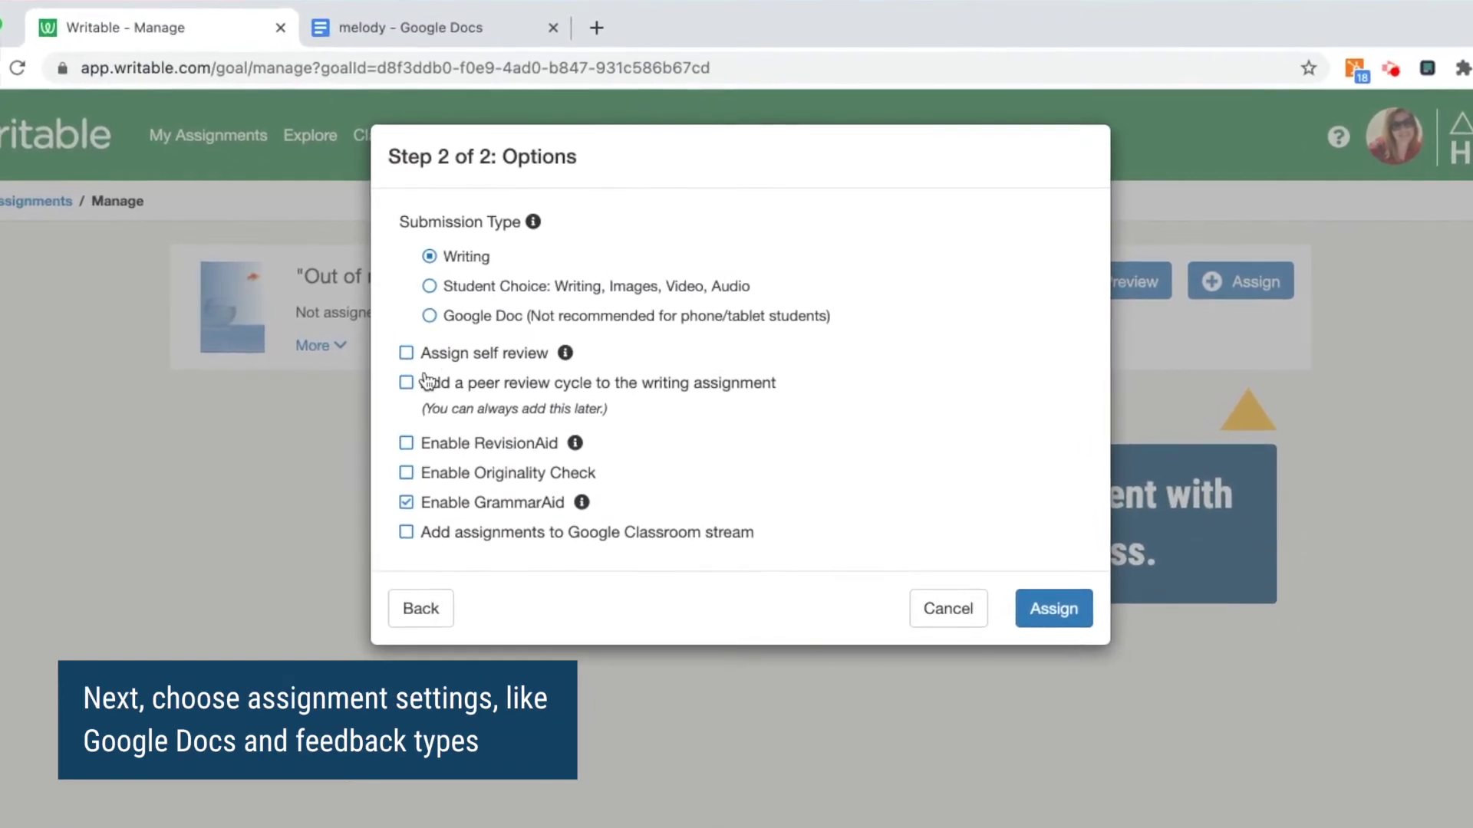
# Add a peer review cycle, set the submission type to Google Doc, and include the assignment in the Google Classroom stream
pyautogui.click(396, 387)
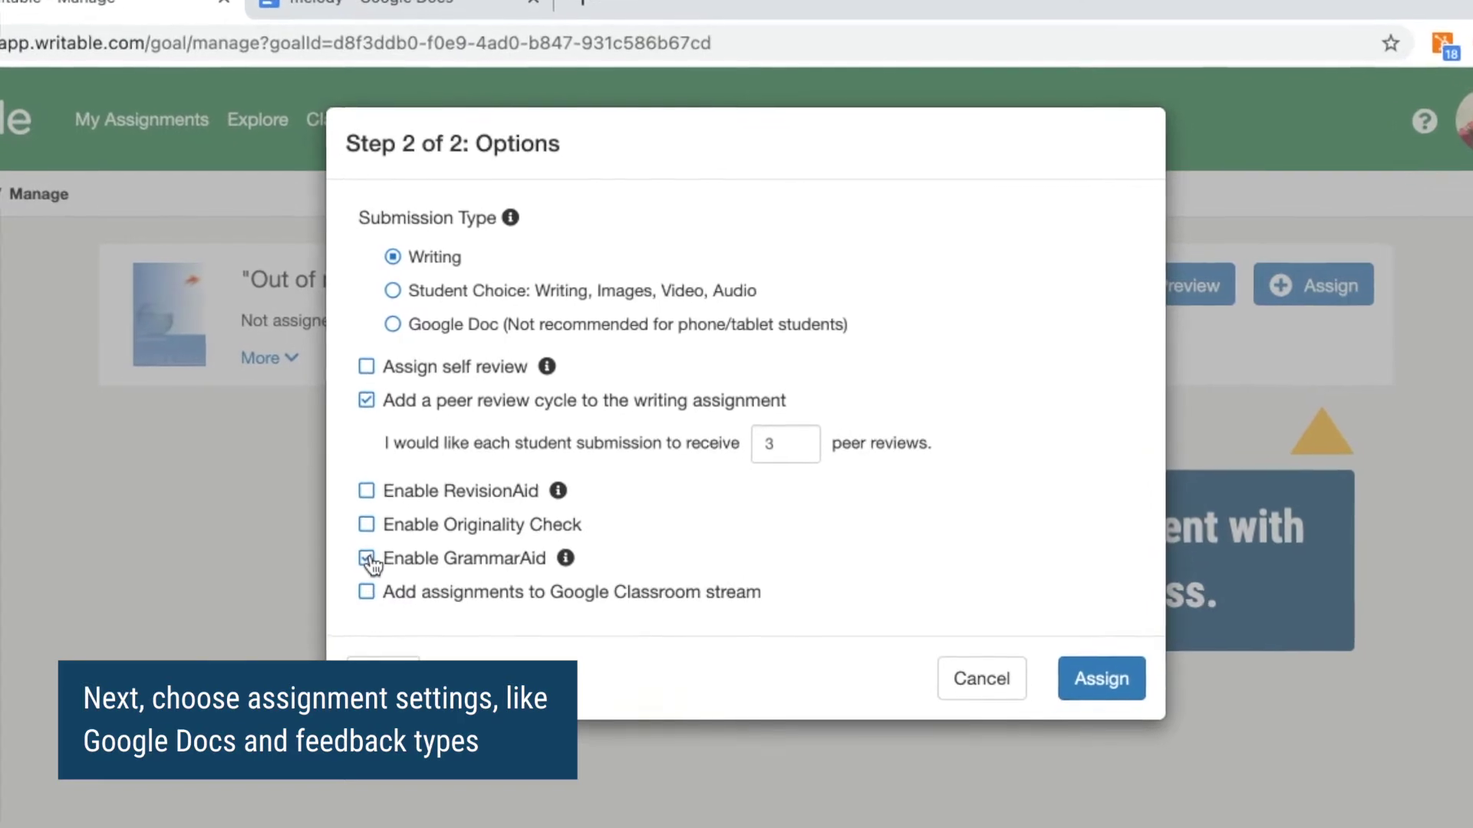
pyautogui.click(382, 327)
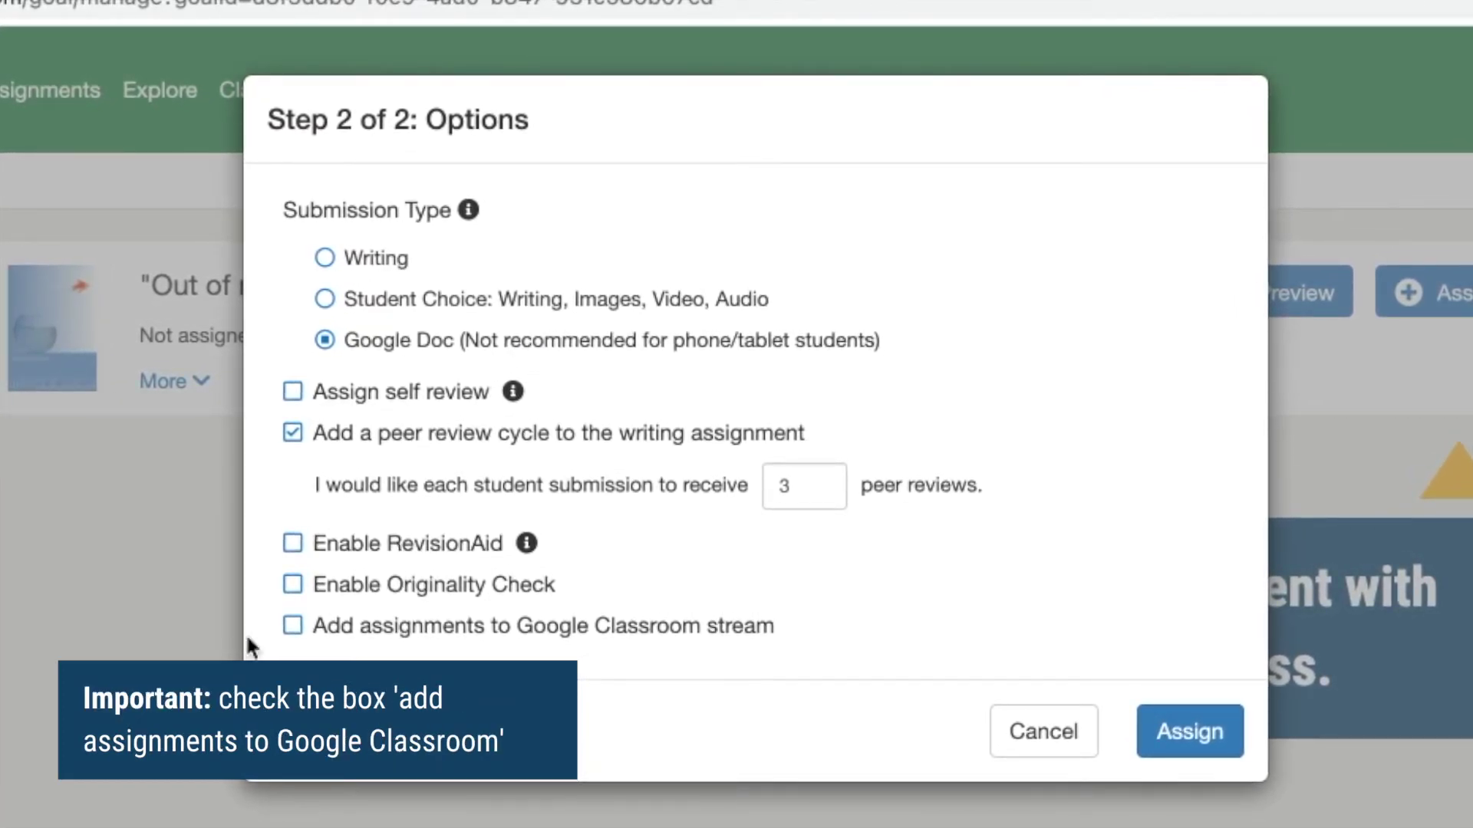
pyautogui.click(295, 628)
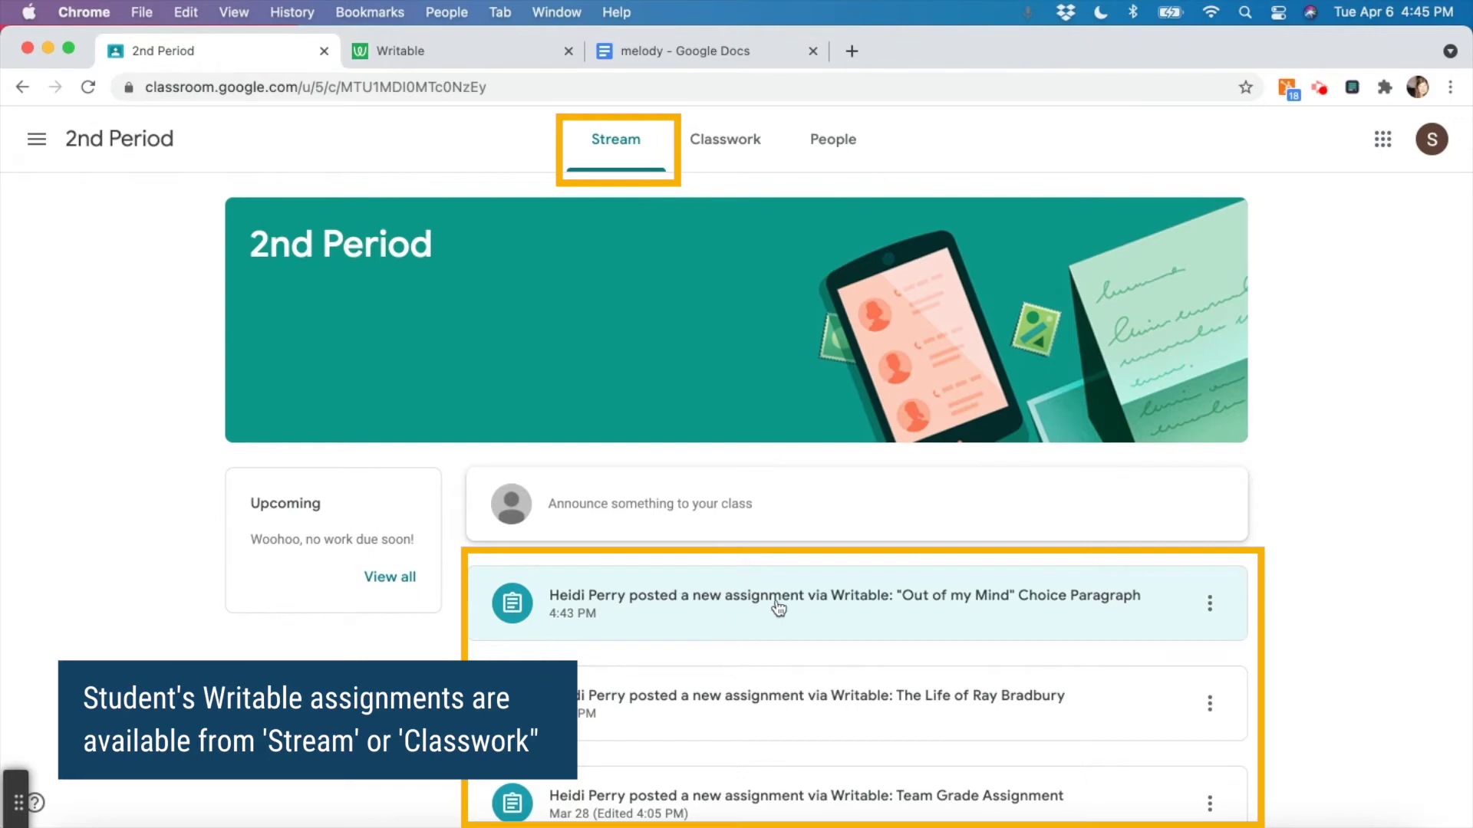
# Open the "Out of my Mind" Choice Paragraph from the 2nd Period stream in Google Classroom and enter its Read & Write task in Writable
pyautogui.click(720, 147)
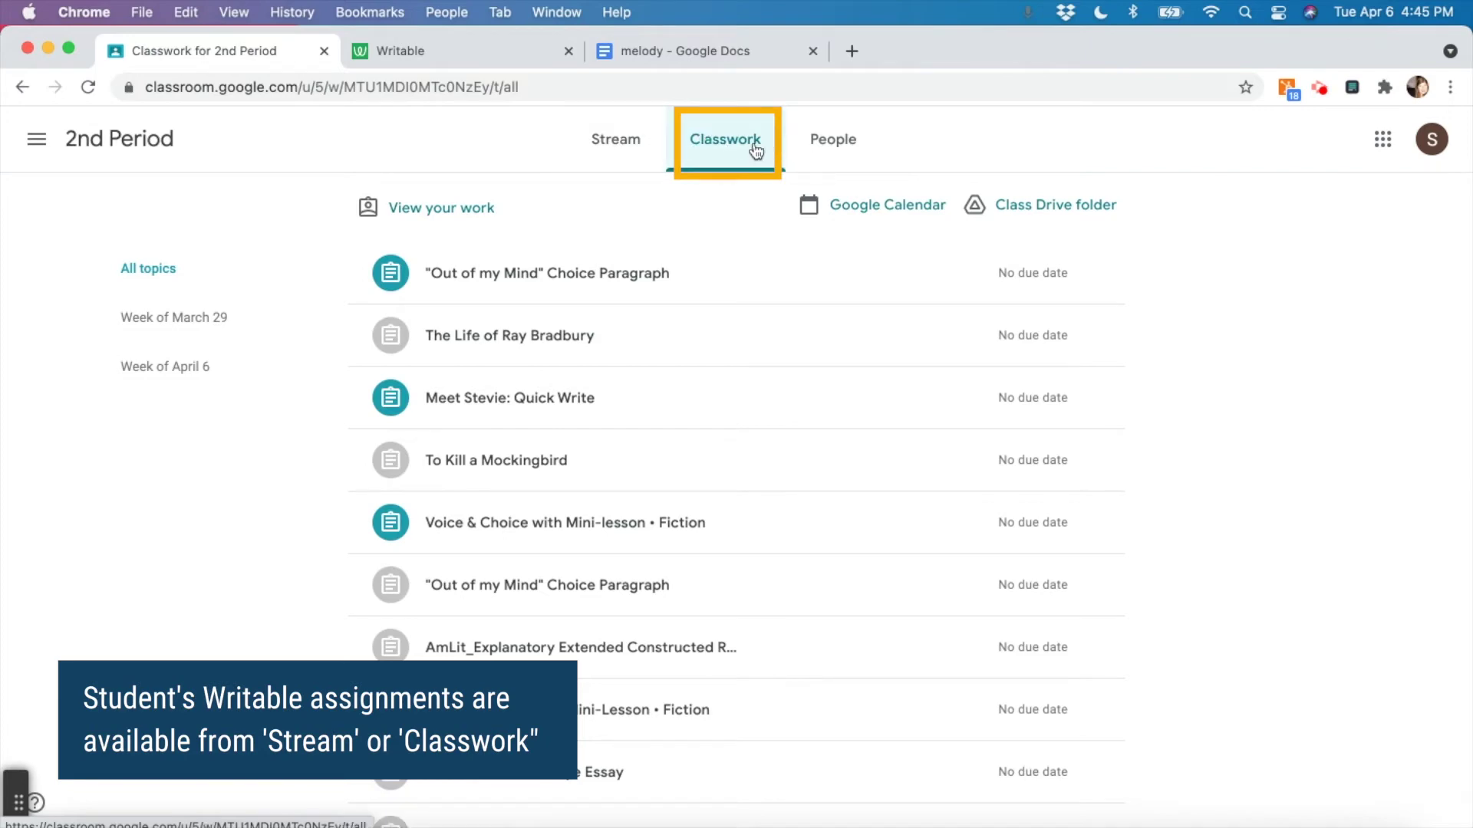
pyautogui.click(615, 140)
pyautogui.click(733, 608)
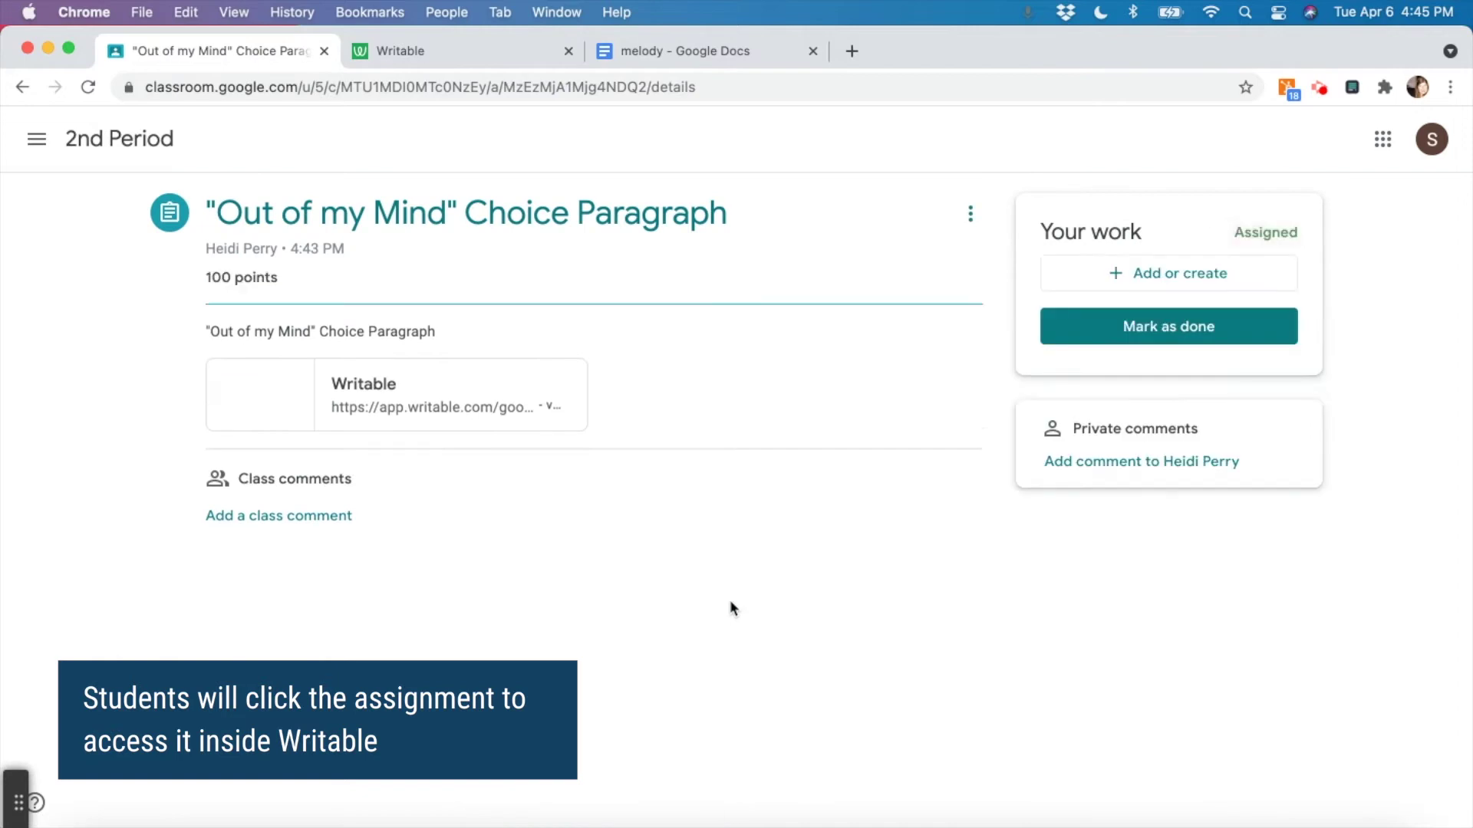
pyautogui.click(330, 383)
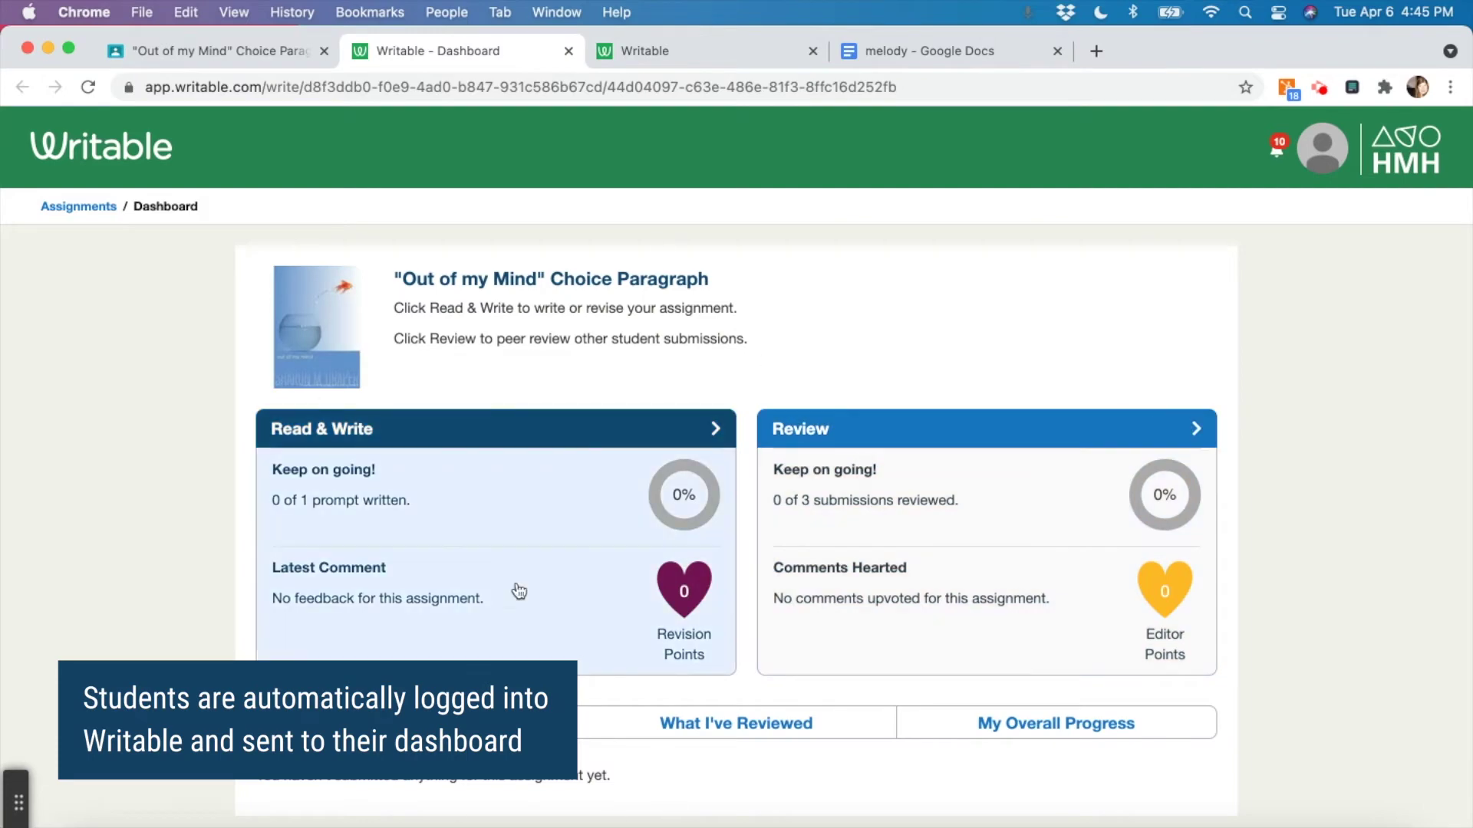
pyautogui.click(476, 533)
pyautogui.click(477, 535)
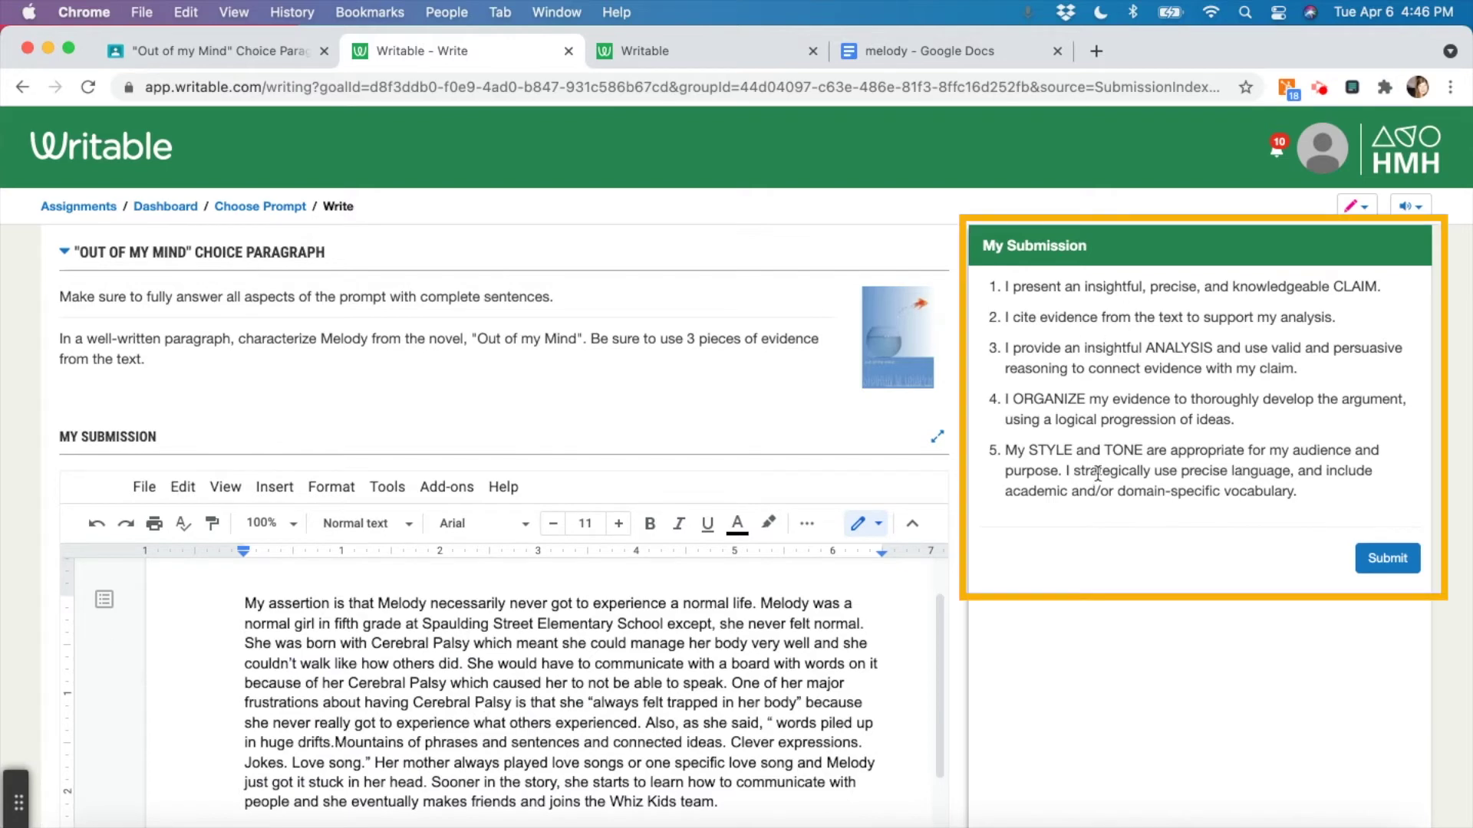
# Submit the paragraph about Melody for review and turn in the Google Classroom assignment
pyautogui.click(1388, 557)
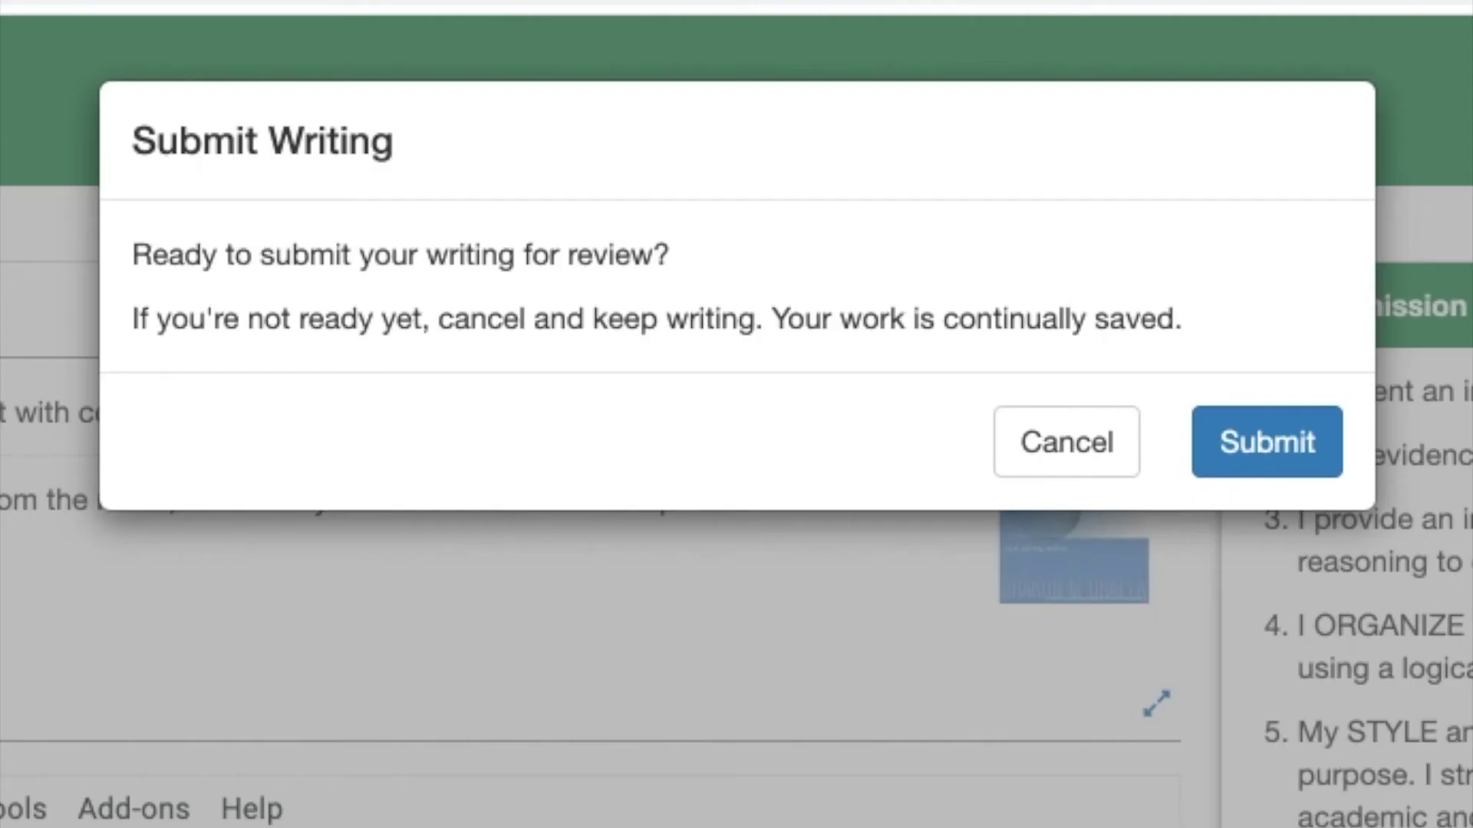
pyautogui.click(1217, 453)
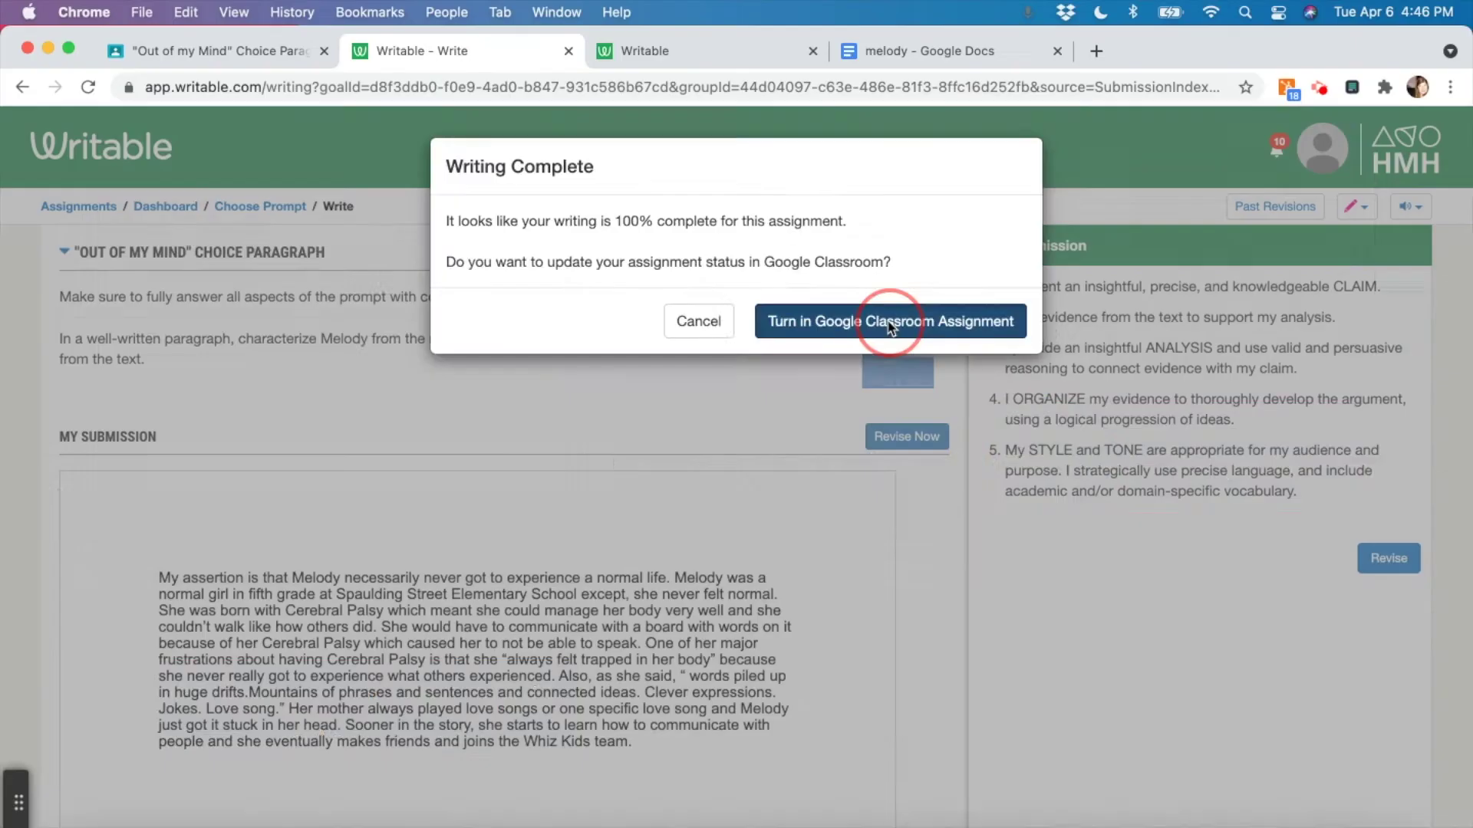
pyautogui.click(1051, 474)
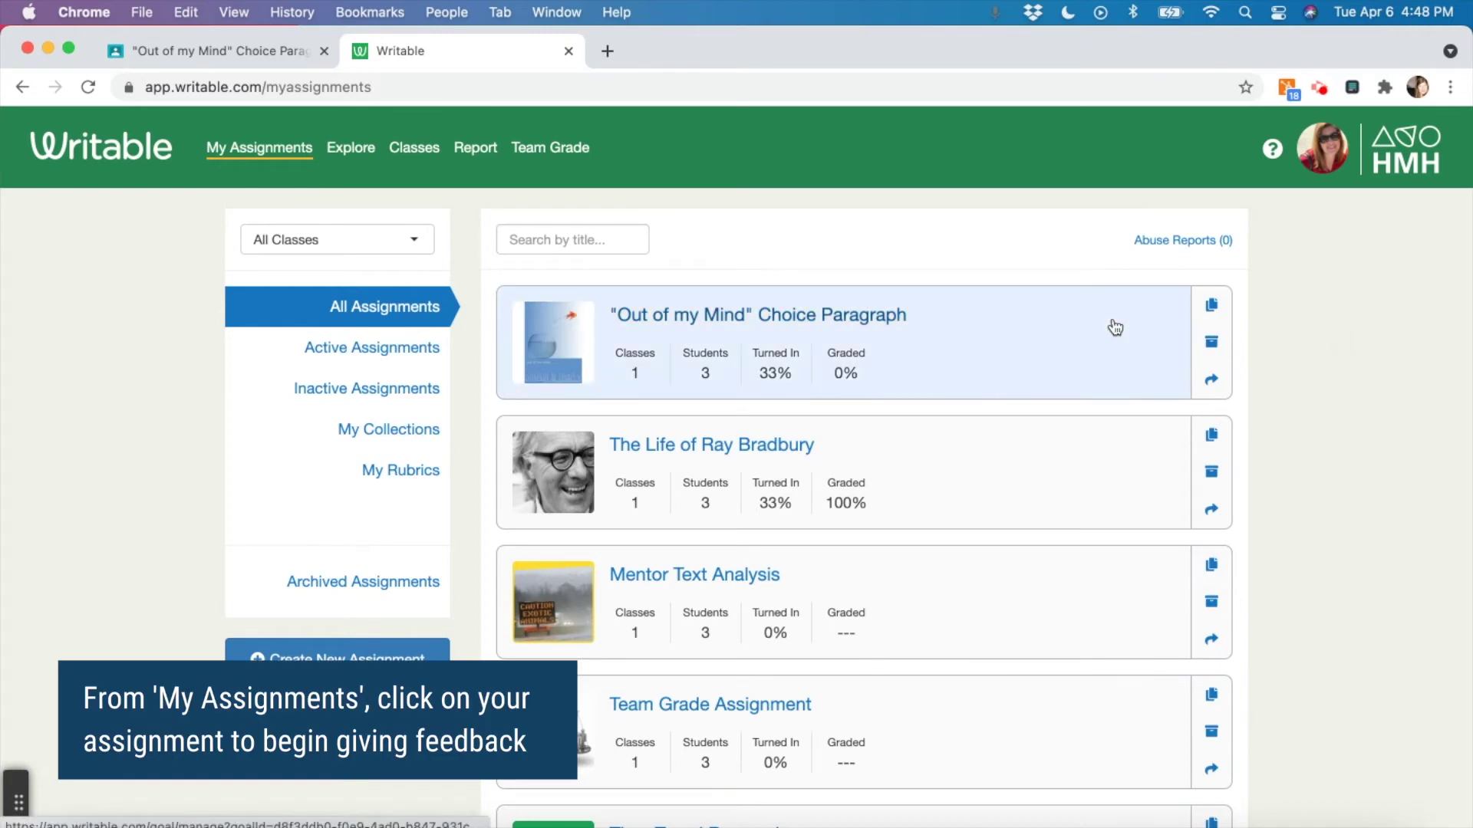
# Open Student 1's latest submission for the "Out of my Mind" Choice Paragraph in the 2nd Period class
pyautogui.click(1041, 309)
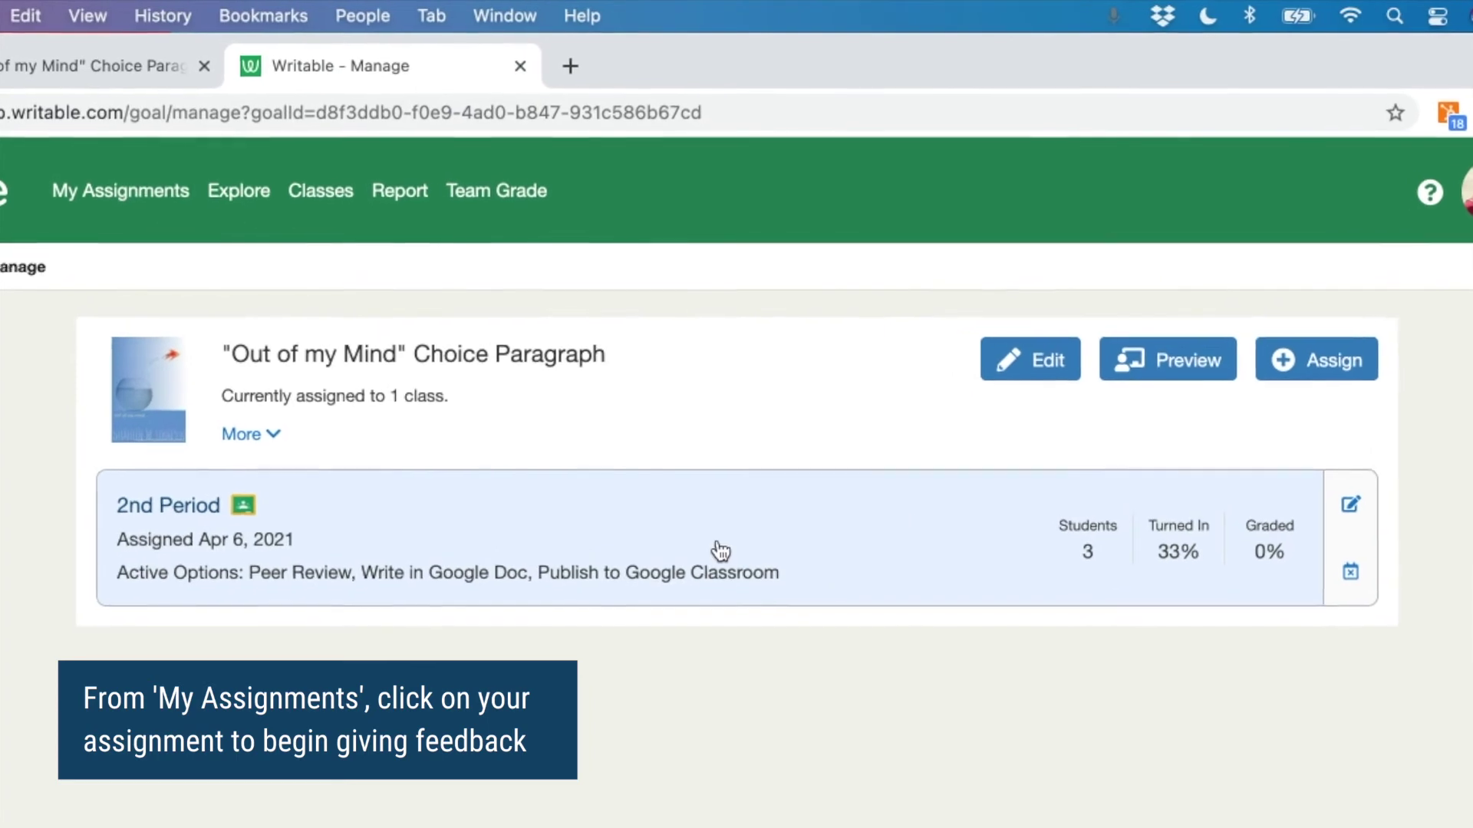
pyautogui.click(716, 554)
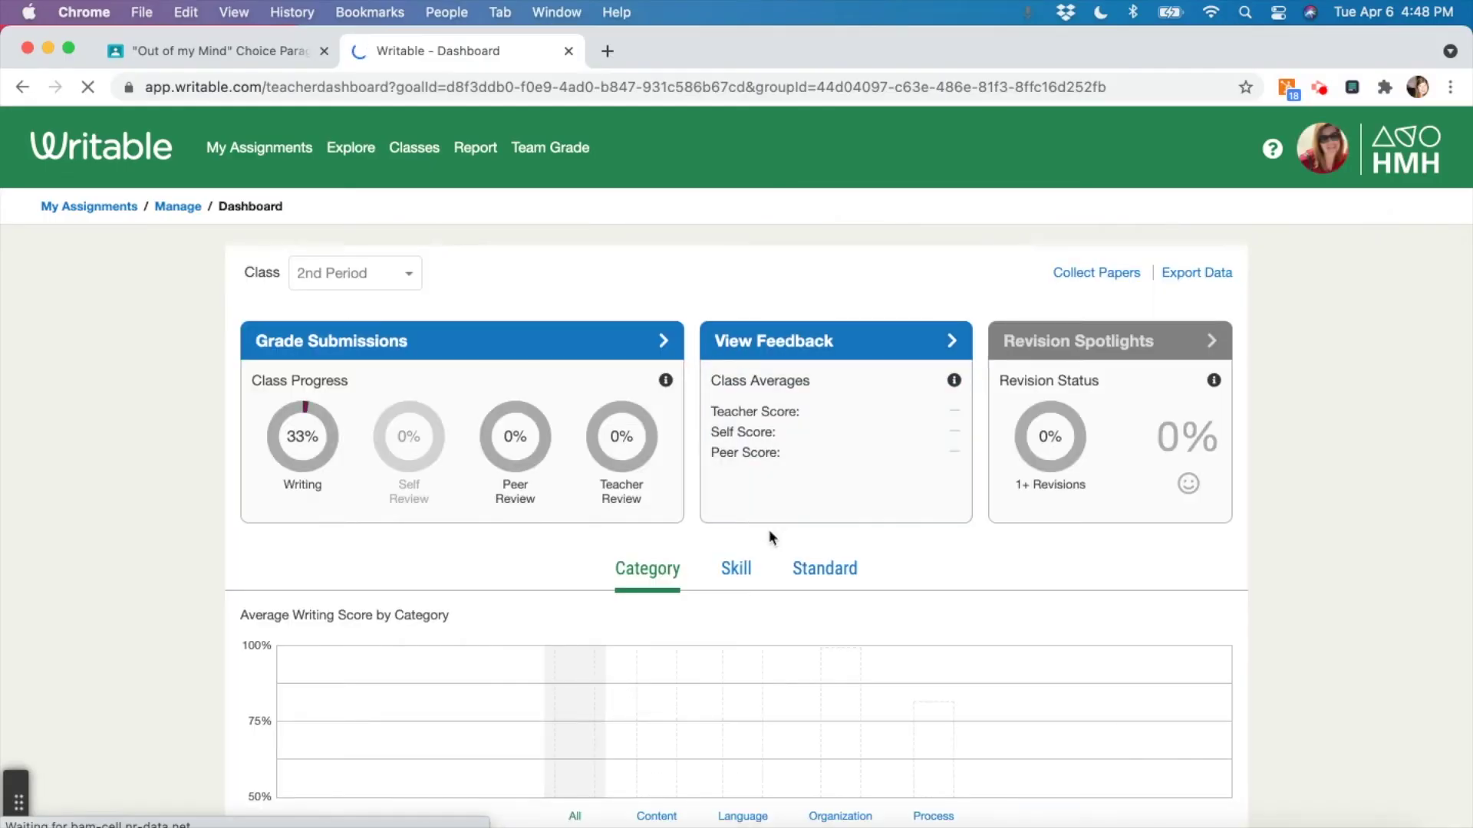
pyautogui.scroll(-5, 784, 620)
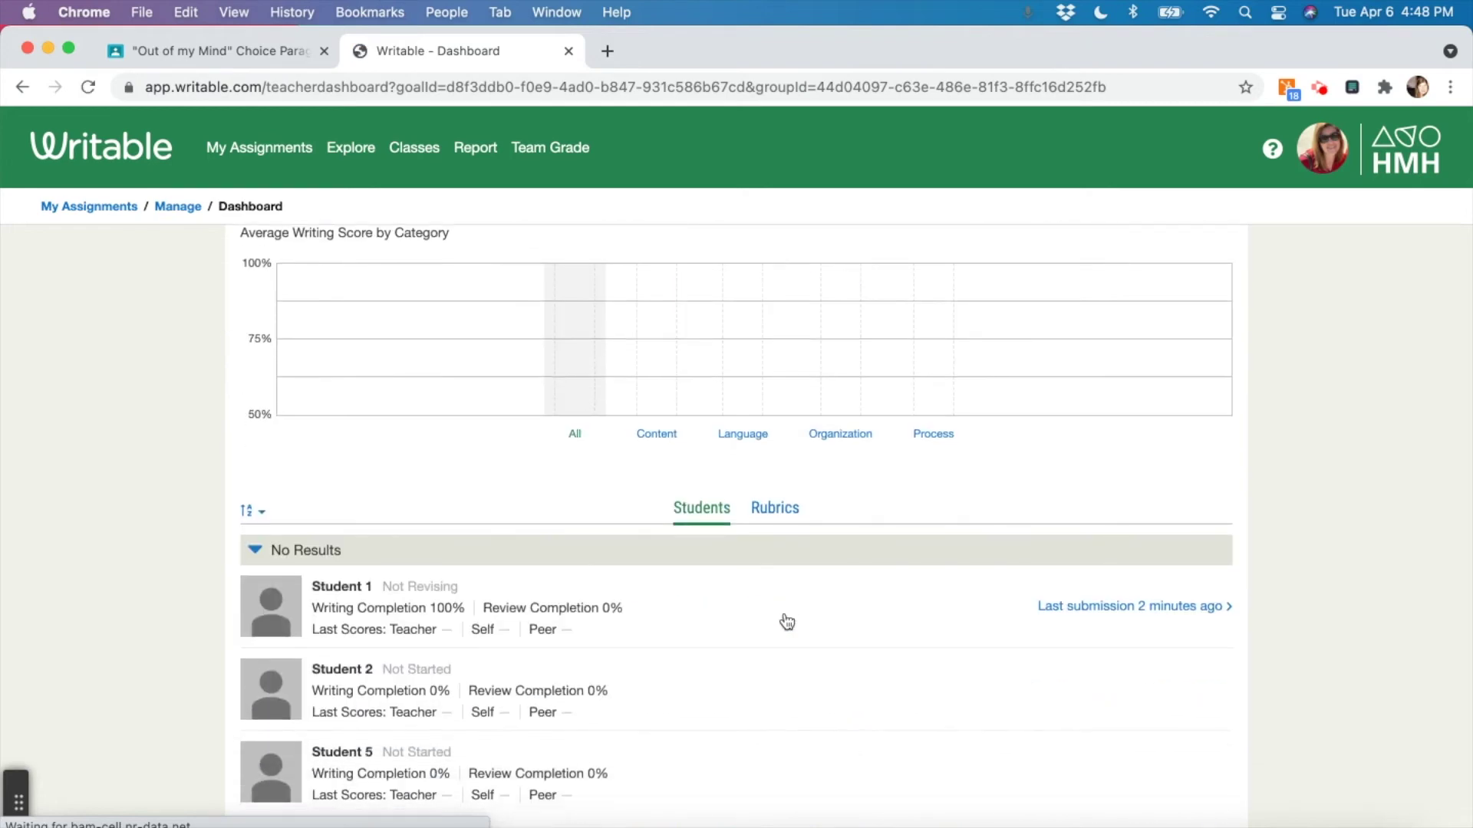
pyautogui.click(1105, 605)
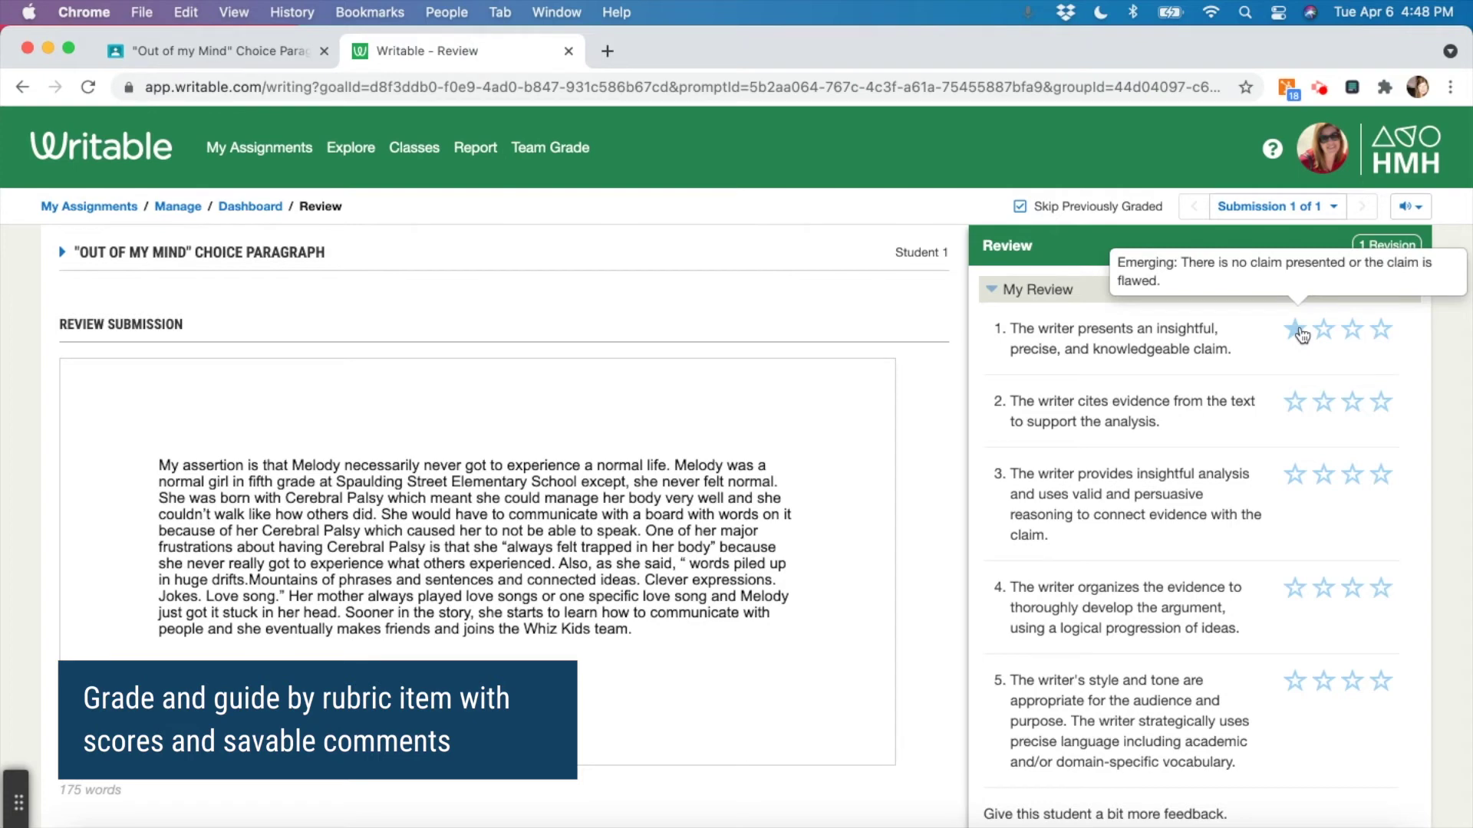
# Rate the claim criterion three stars and add the suggested comment "Nice start to your claim... can you add more."
pyautogui.click(1346, 332)
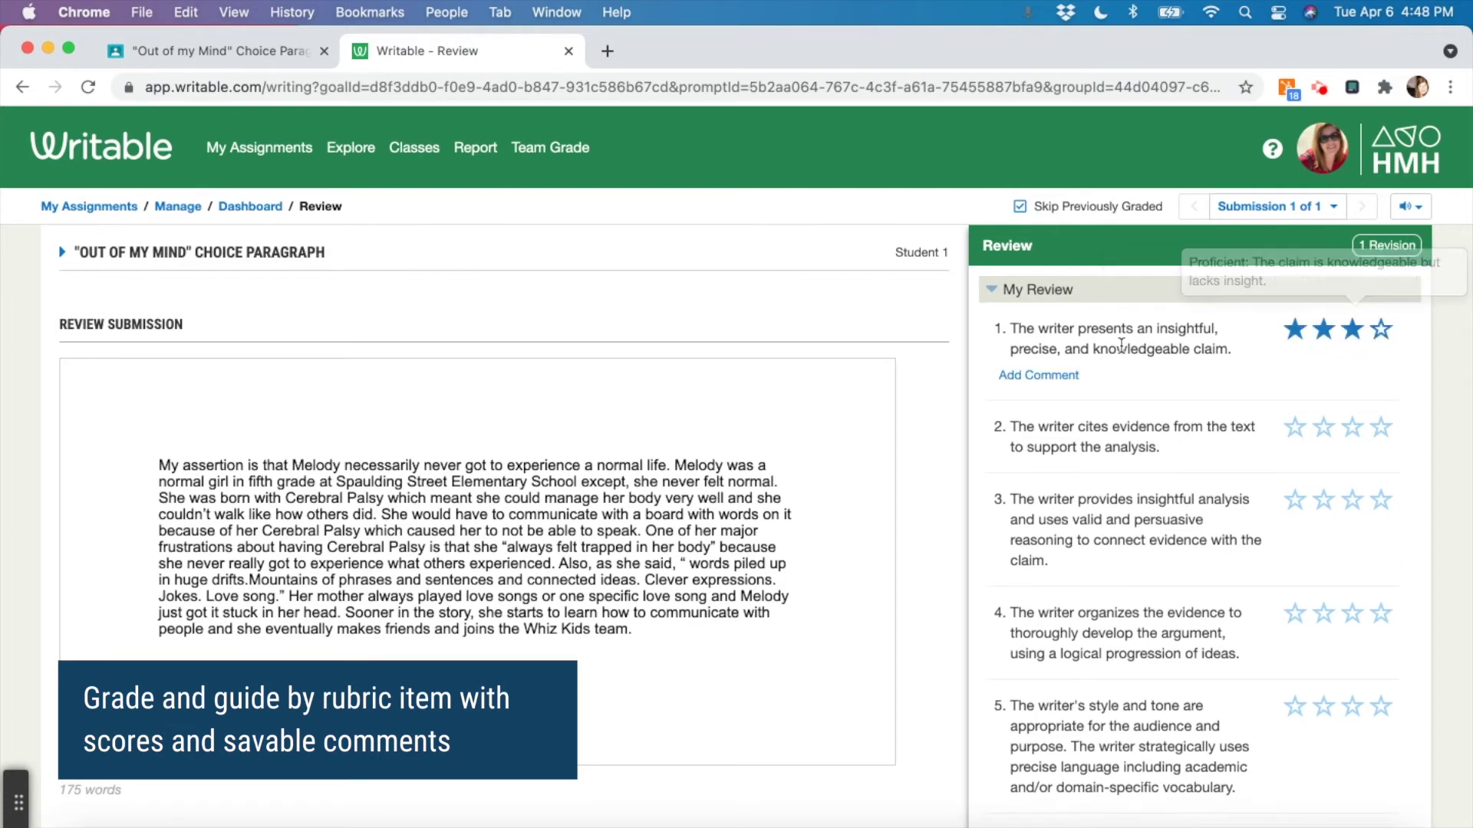
pyautogui.click(1039, 375)
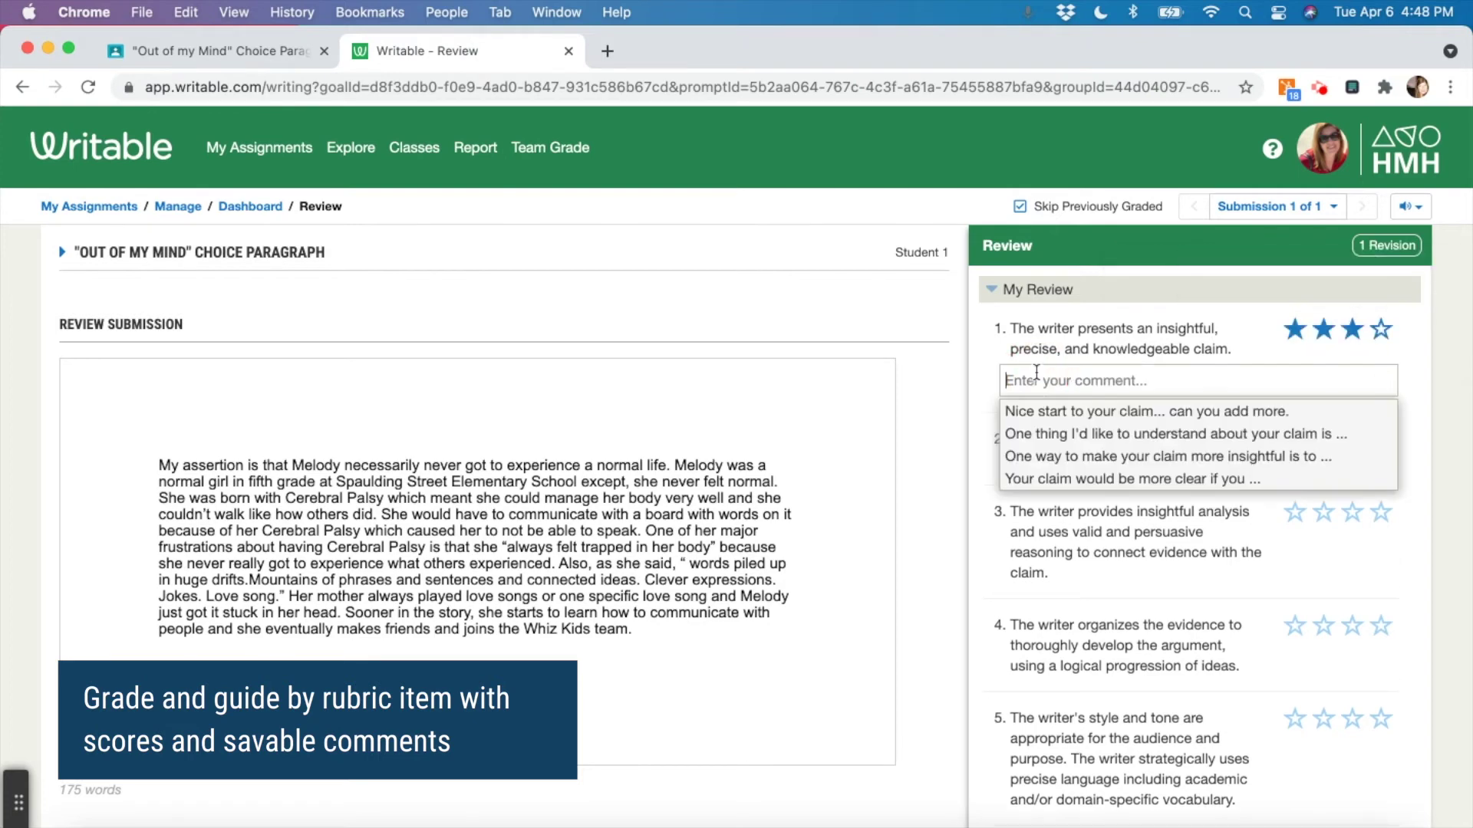
pyautogui.click(1052, 418)
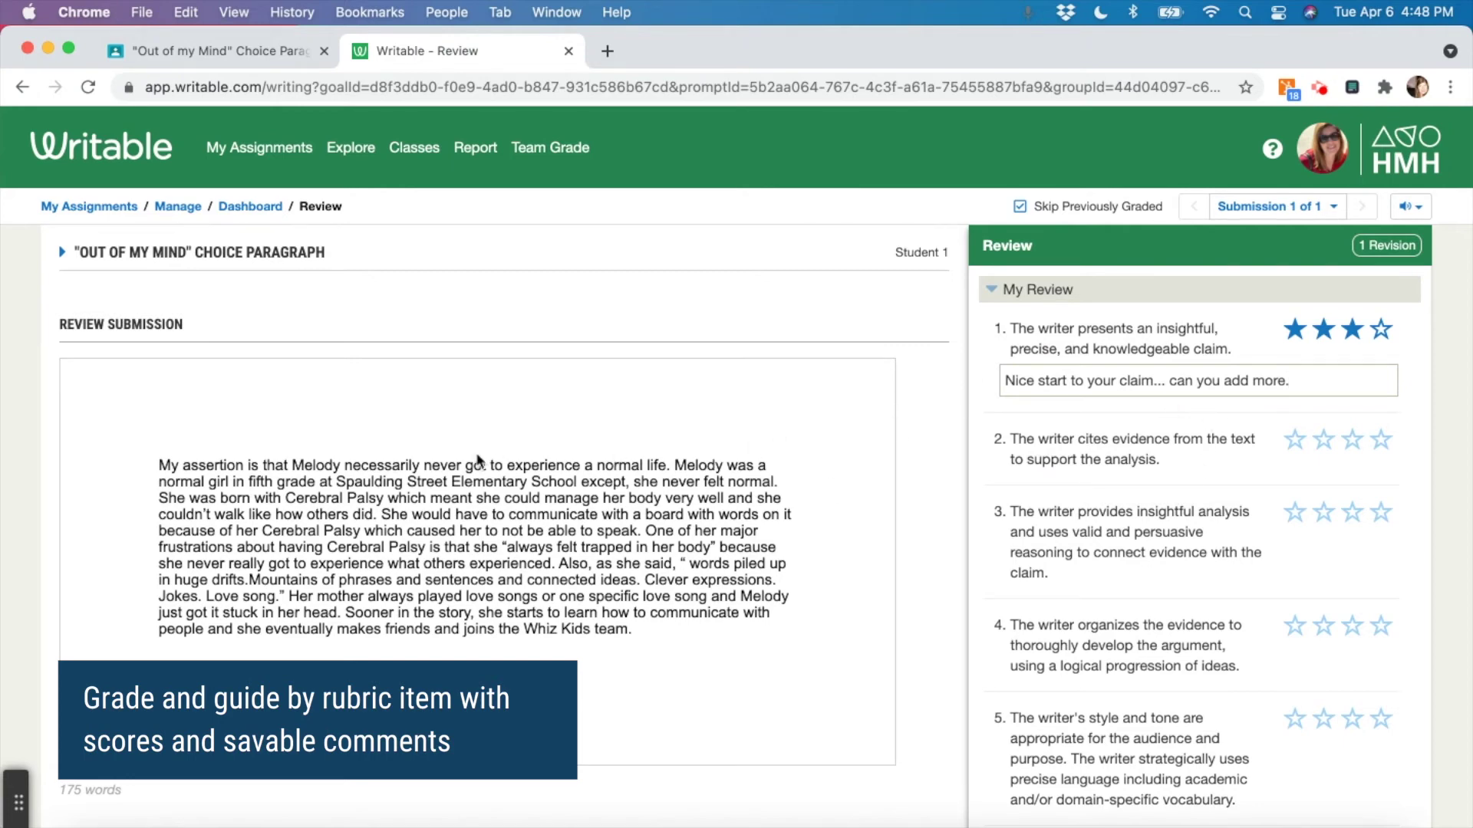
# Highlight the passage from "Elementary School except" to "caused her to" for rubric item 2, commenting "can you add more support please?"
pyautogui.moveTo(443, 482); pyautogui.dragTo(494, 528)
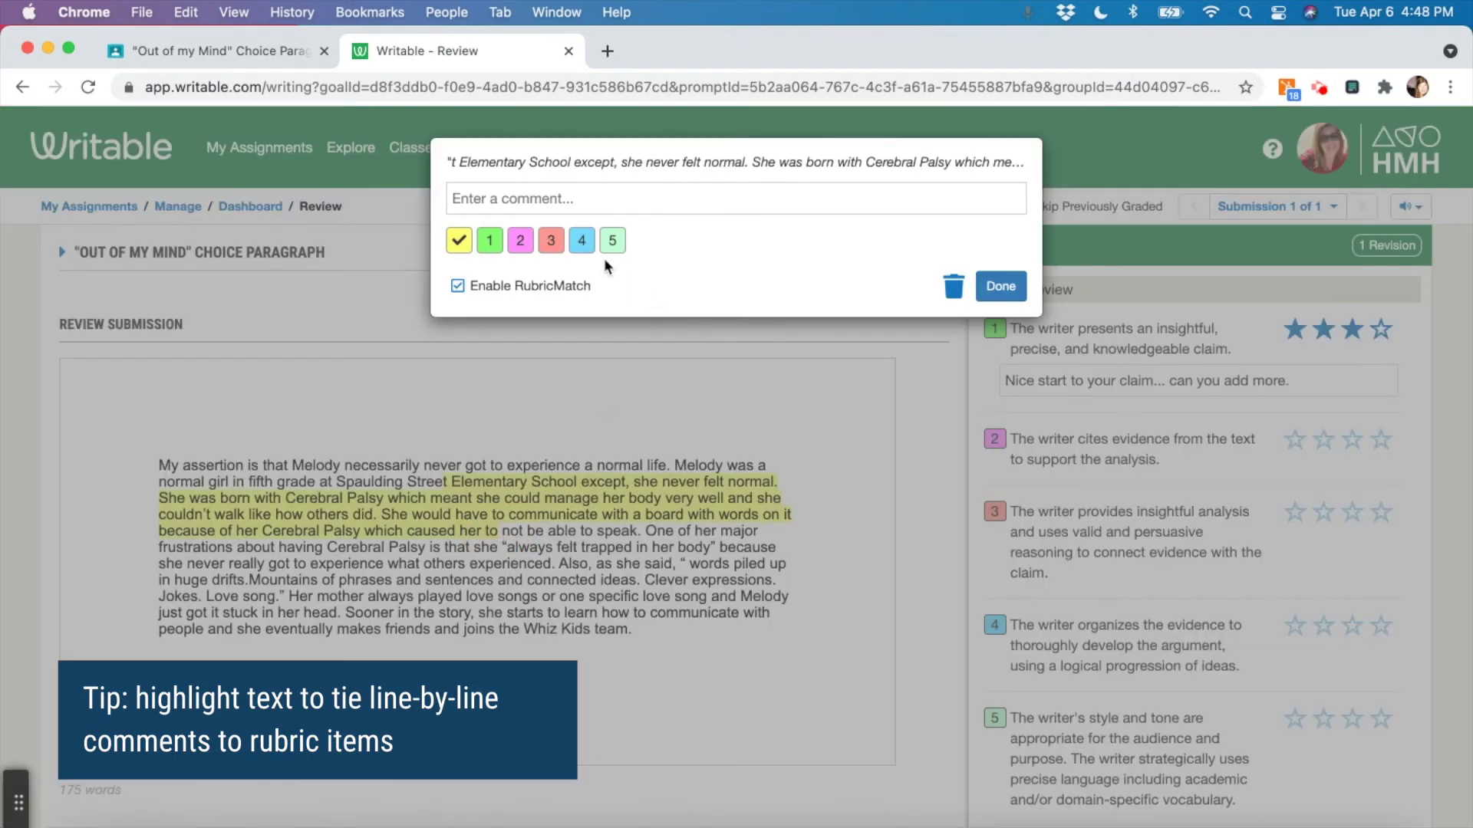
pyautogui.click(520, 242)
pyautogui.click(560, 200)
pyautogui.write('can yo')
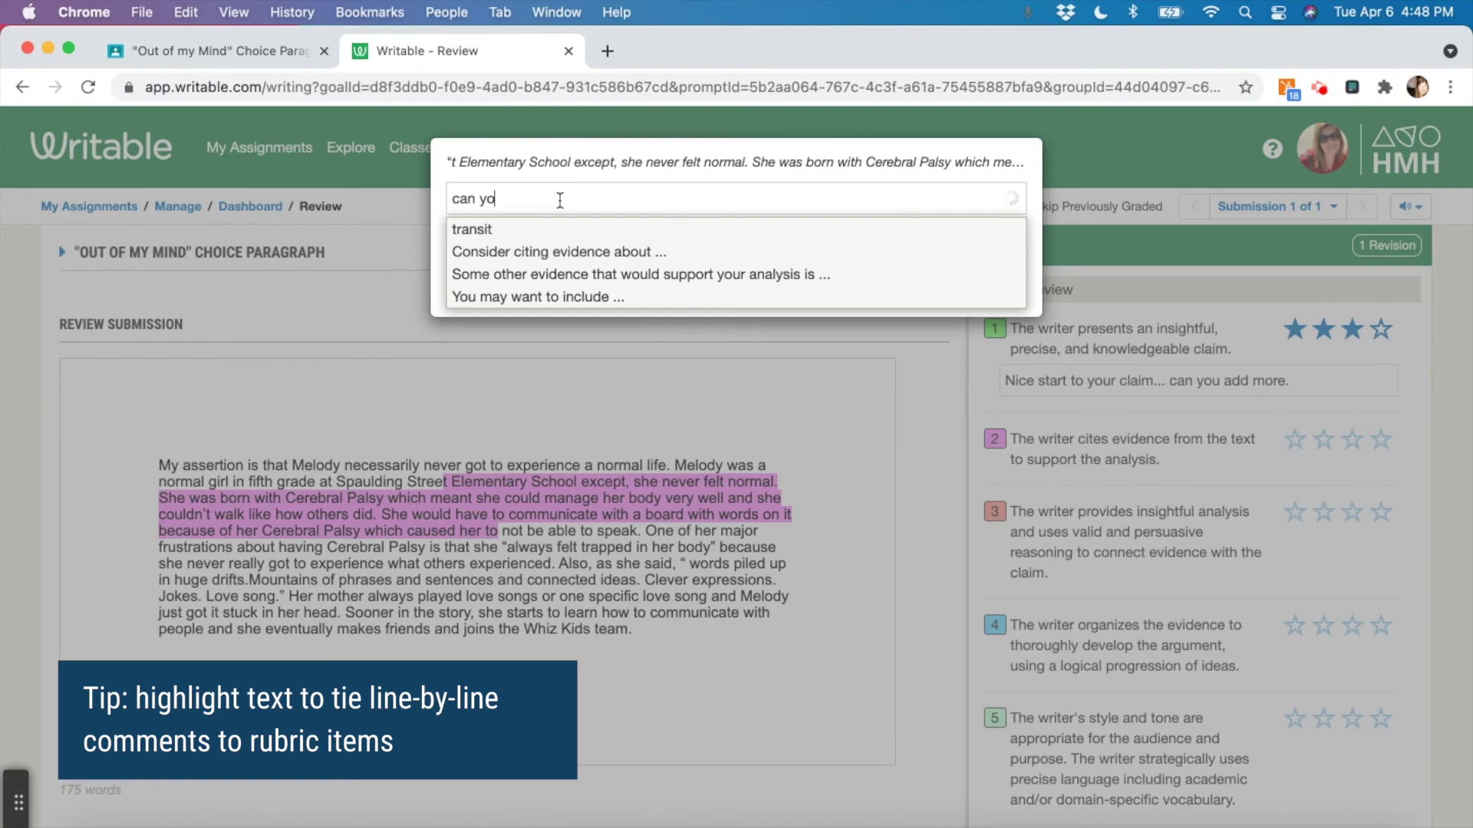
pyautogui.write('u add more support please?')
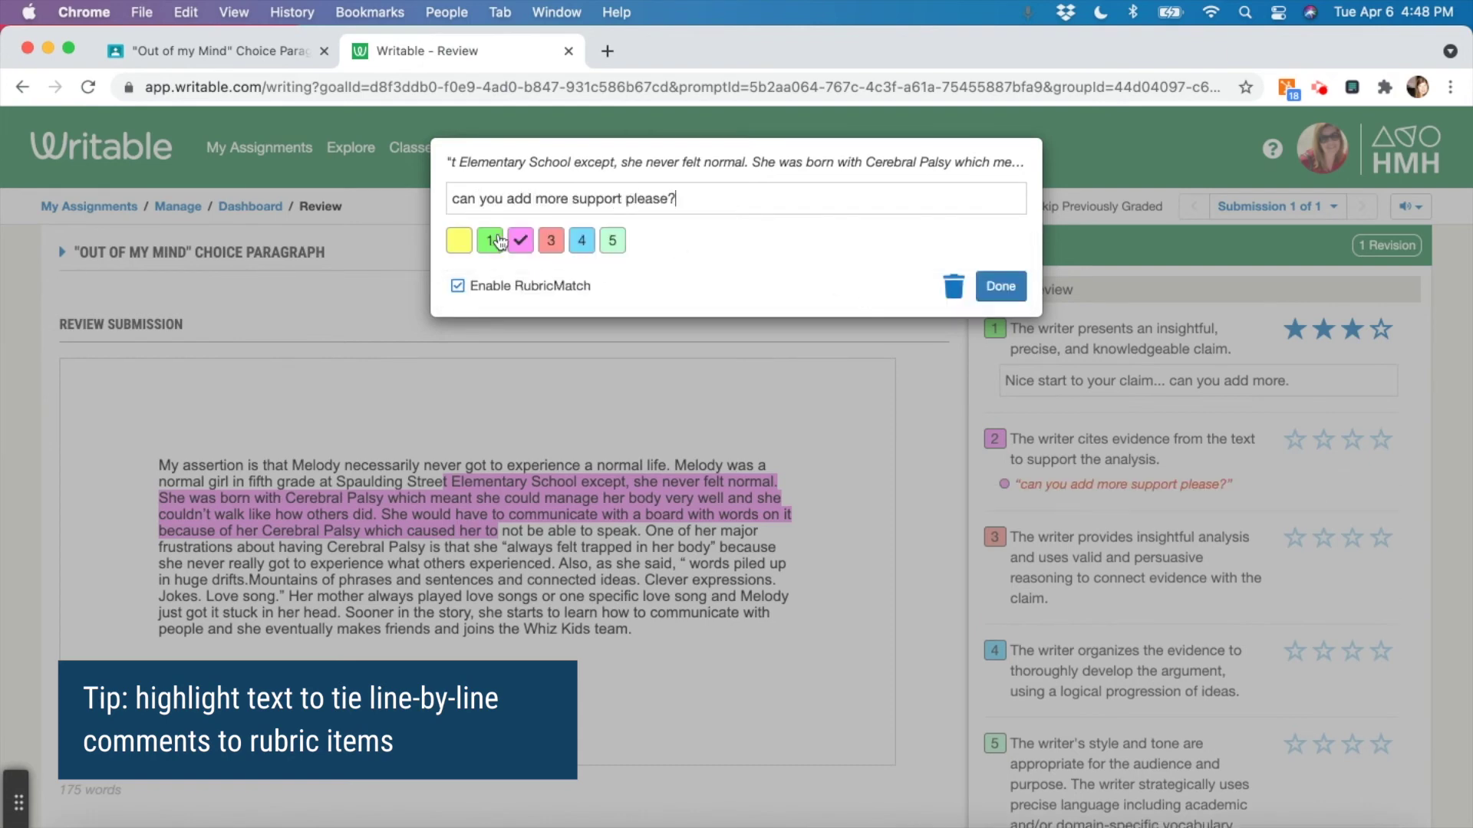
pyautogui.click(1000, 286)
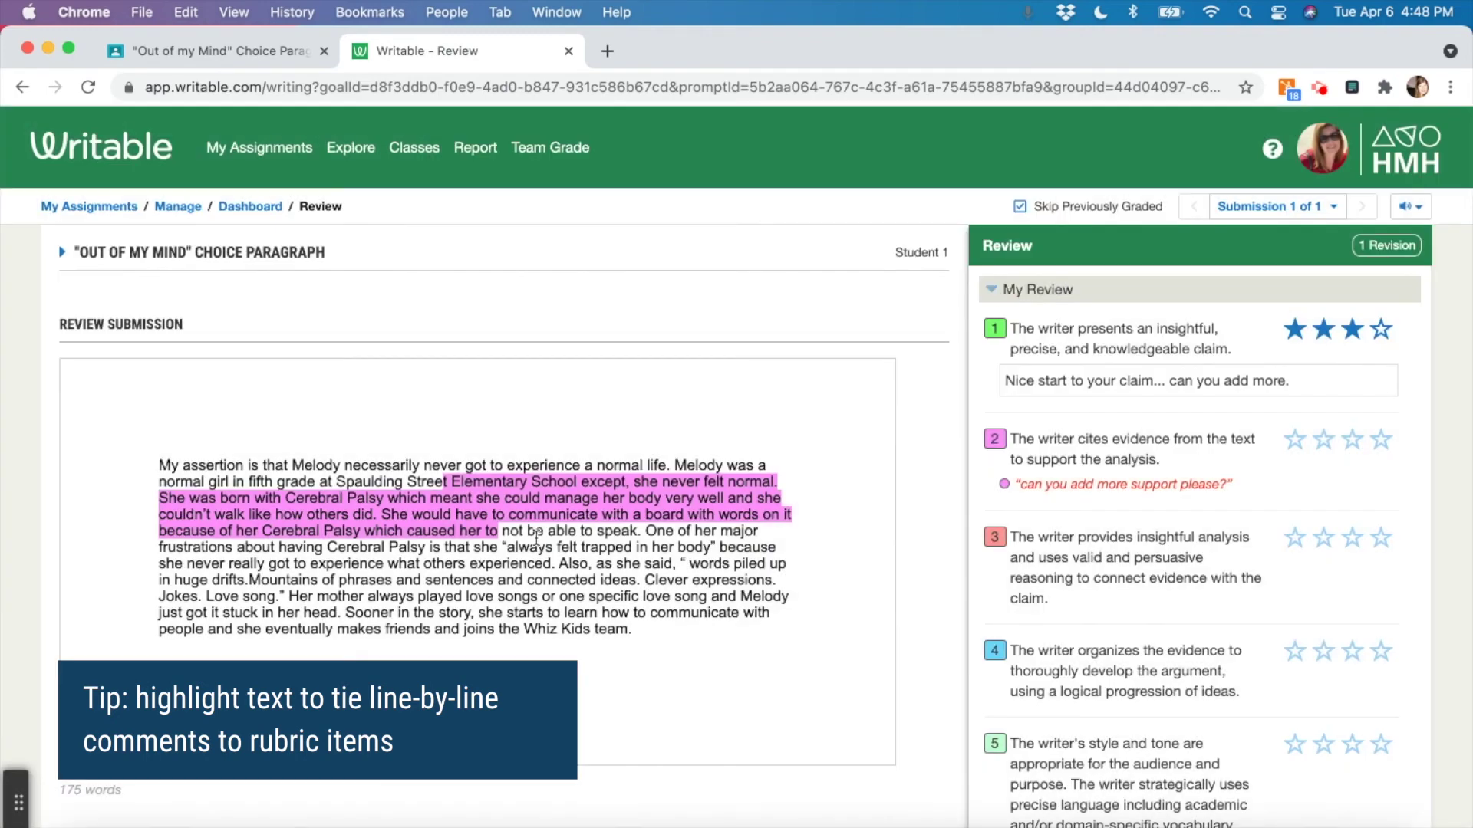
pyautogui.moveTo(525, 500)
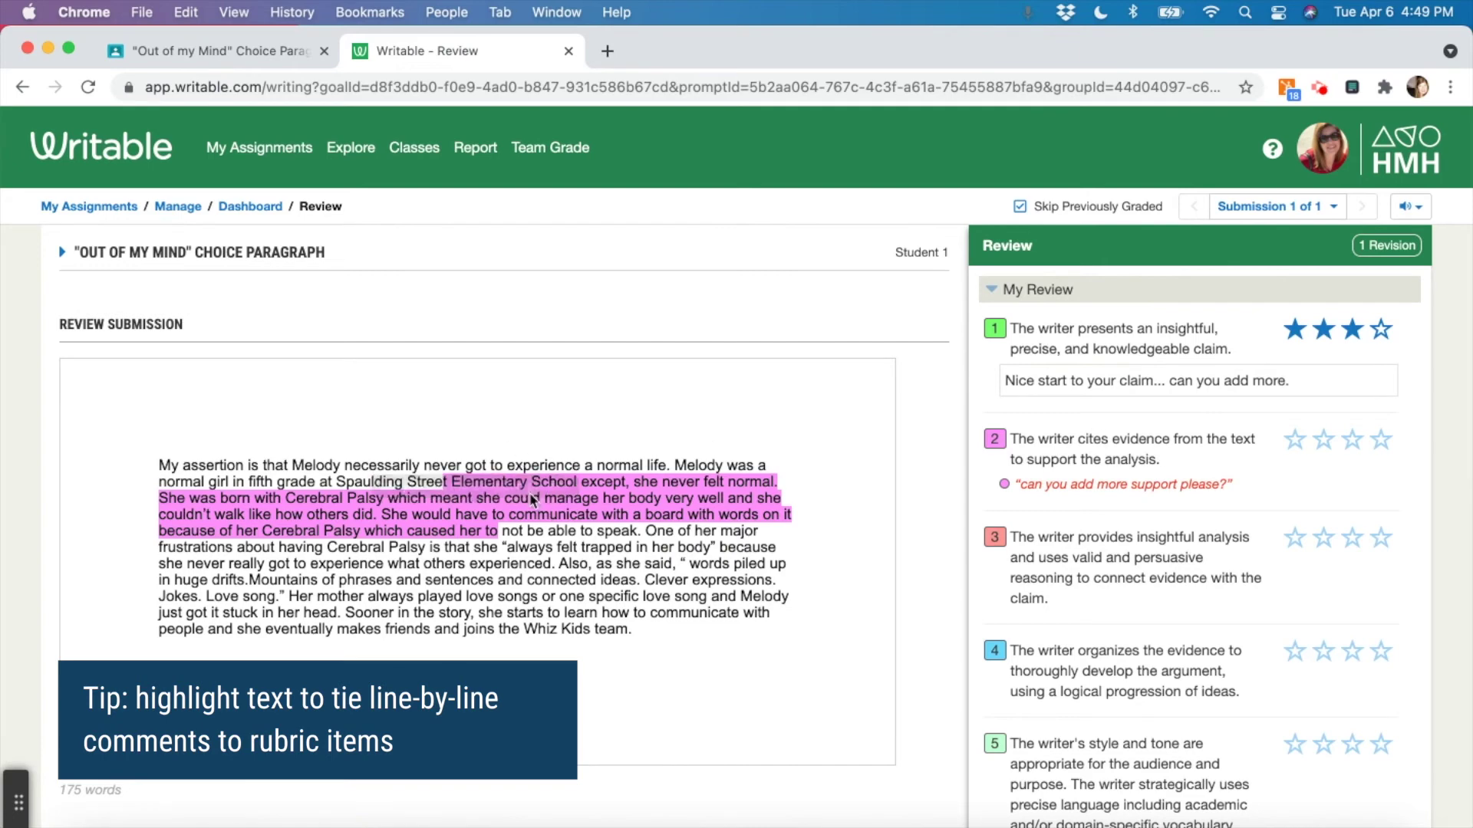
pyautogui.moveTo(537, 508)
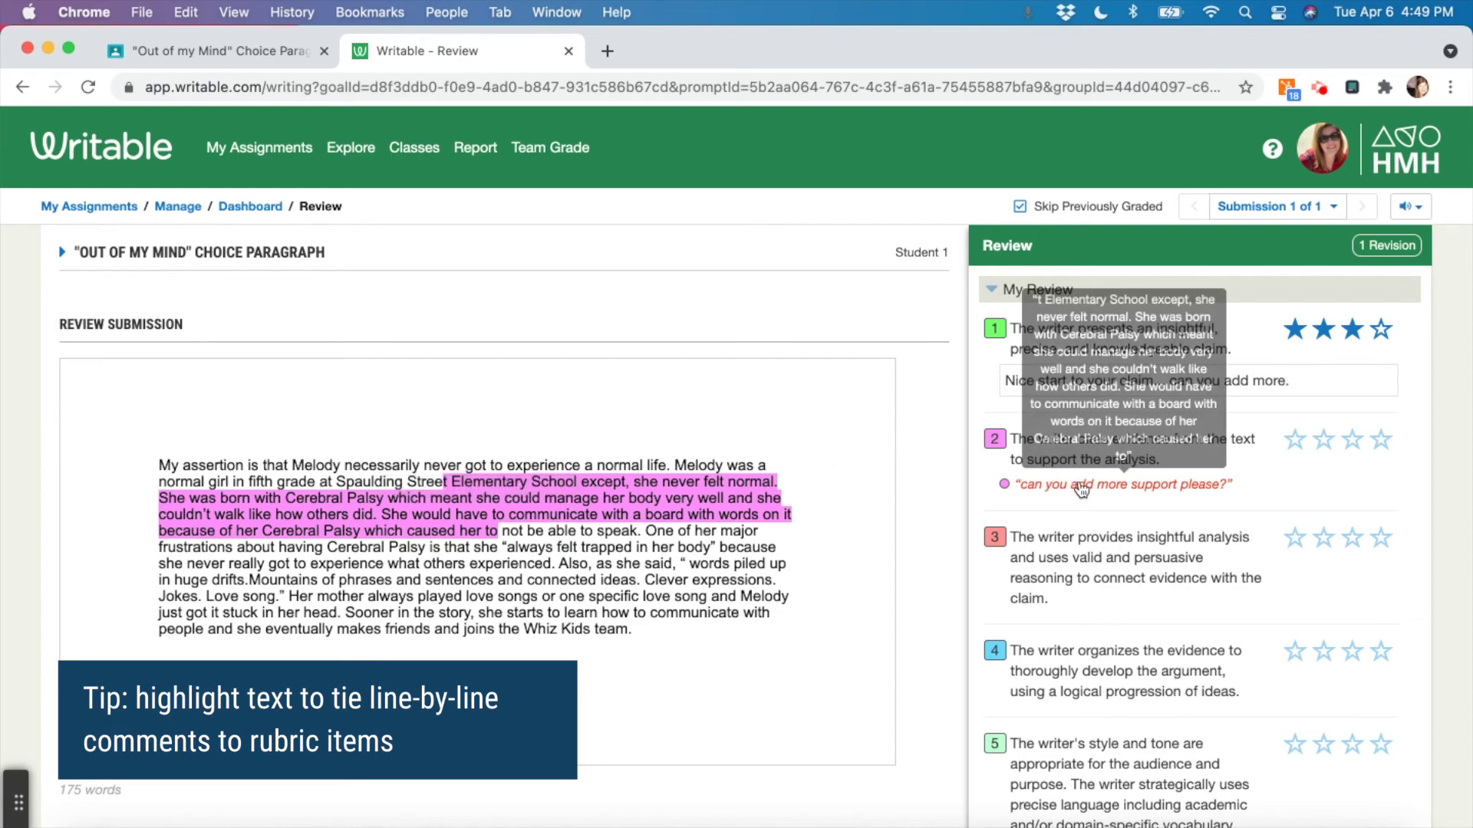
# Rate the evidence criterion two stars, the analysis four, the organization three, and the style and tone three
pyautogui.scroll(-2, 1029, 435)
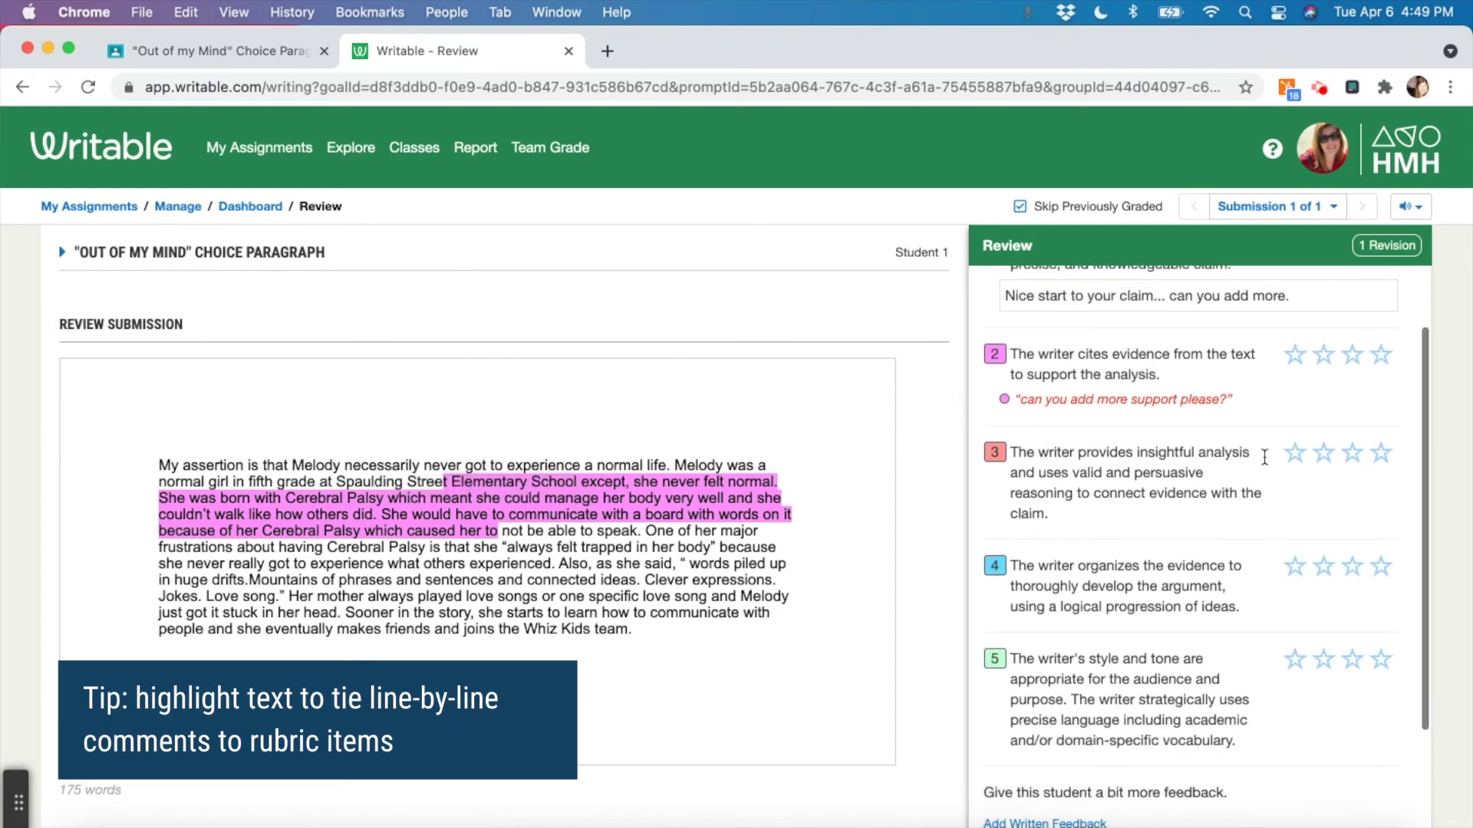
pyautogui.click(1323, 357)
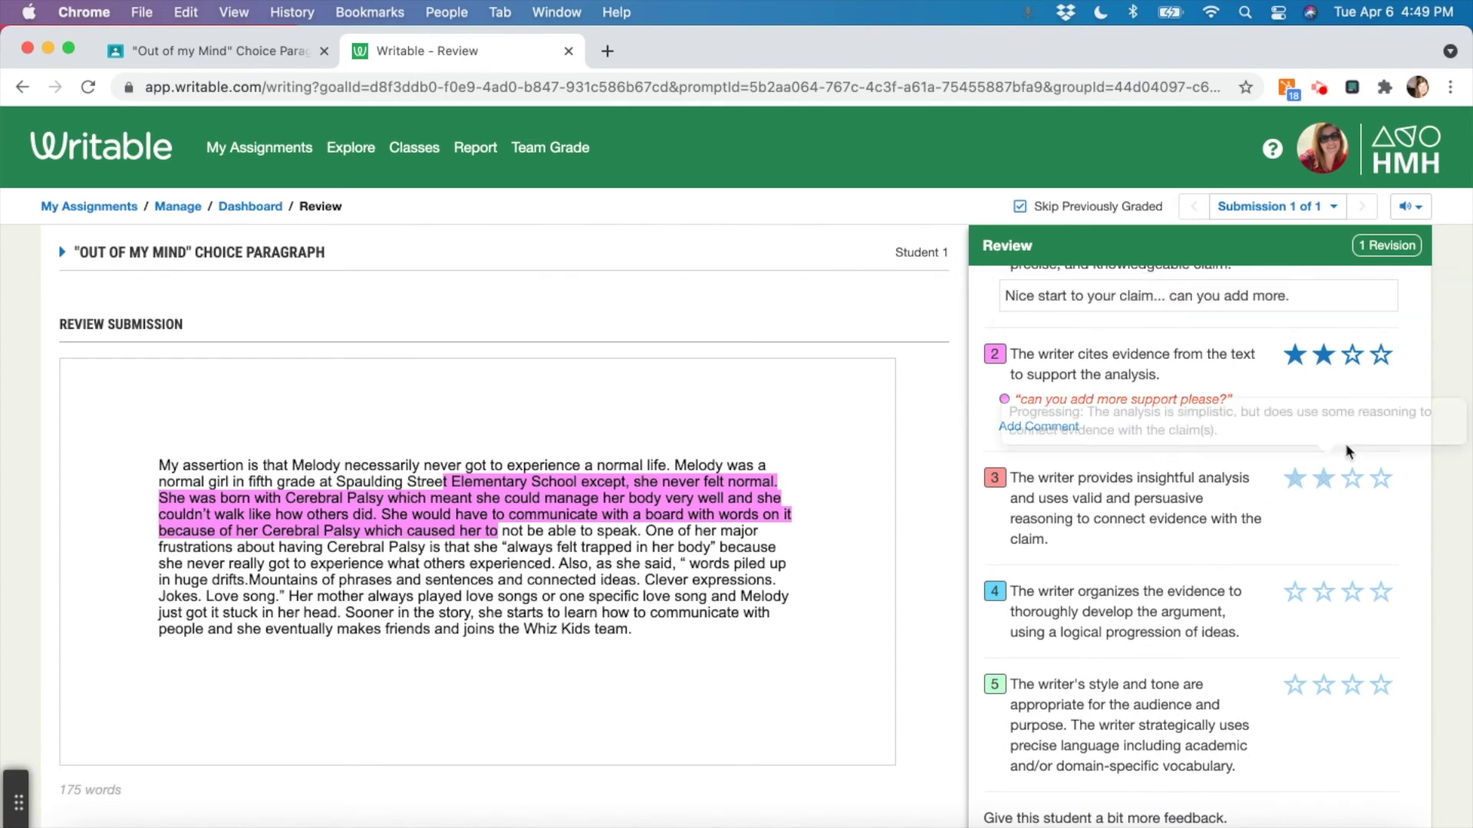
pyautogui.click(1381, 480)
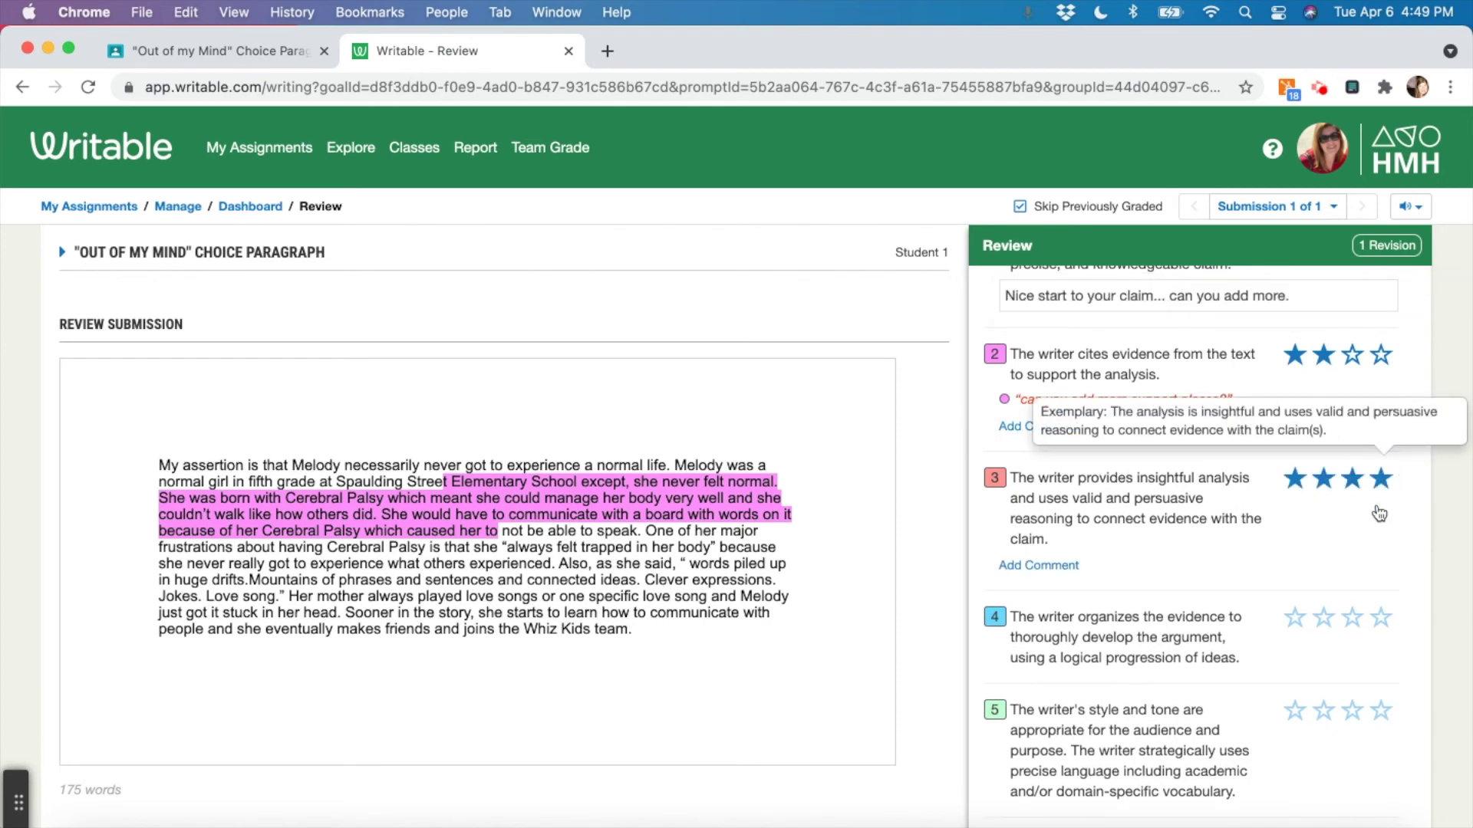
pyautogui.scroll(-2, 1350, 537)
pyautogui.click(1350, 555)
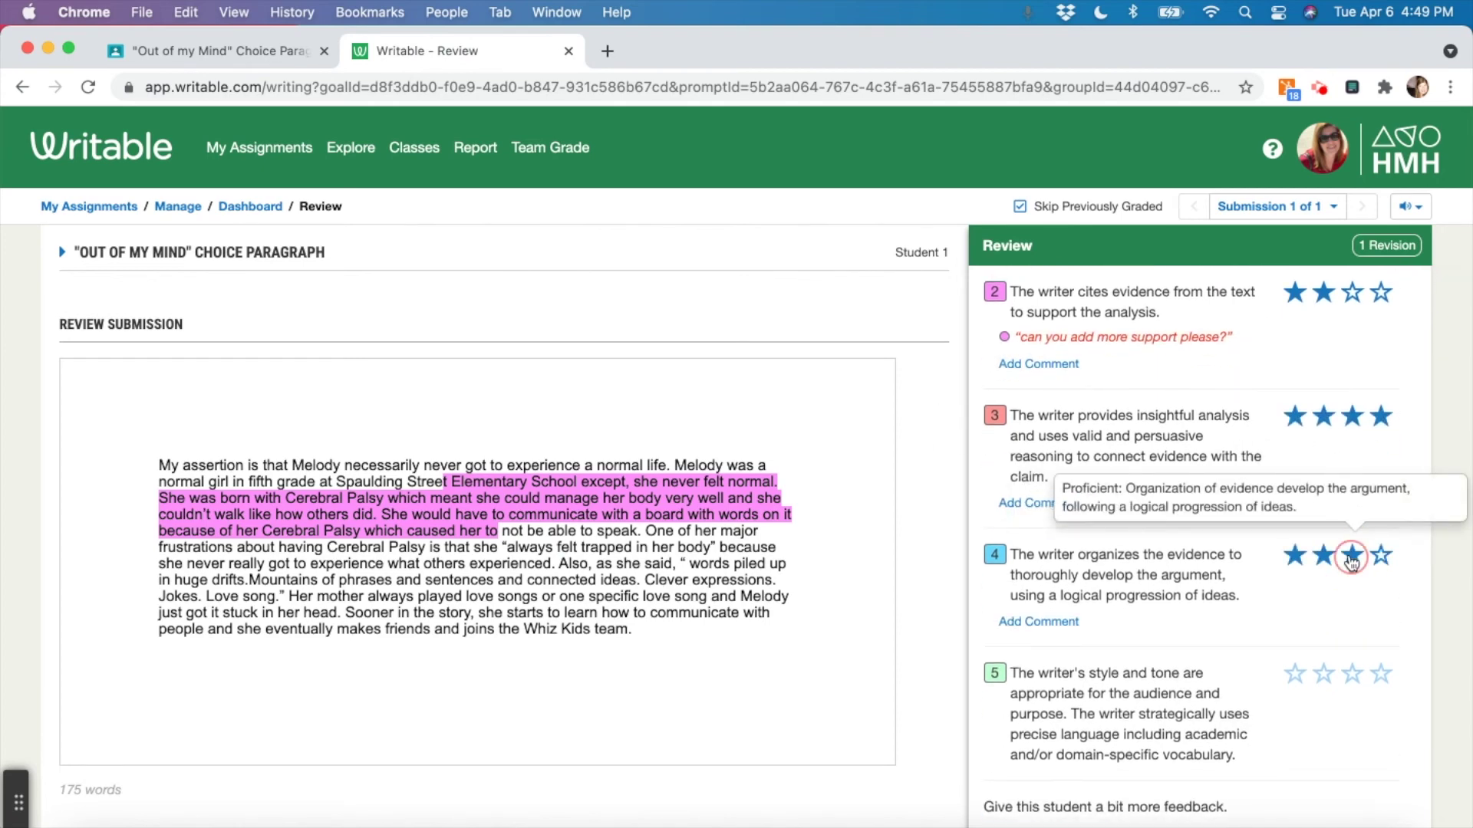
pyautogui.scroll(-2, 1349, 554)
pyautogui.click(1355, 606)
pyautogui.scroll(-2, 1355, 606)
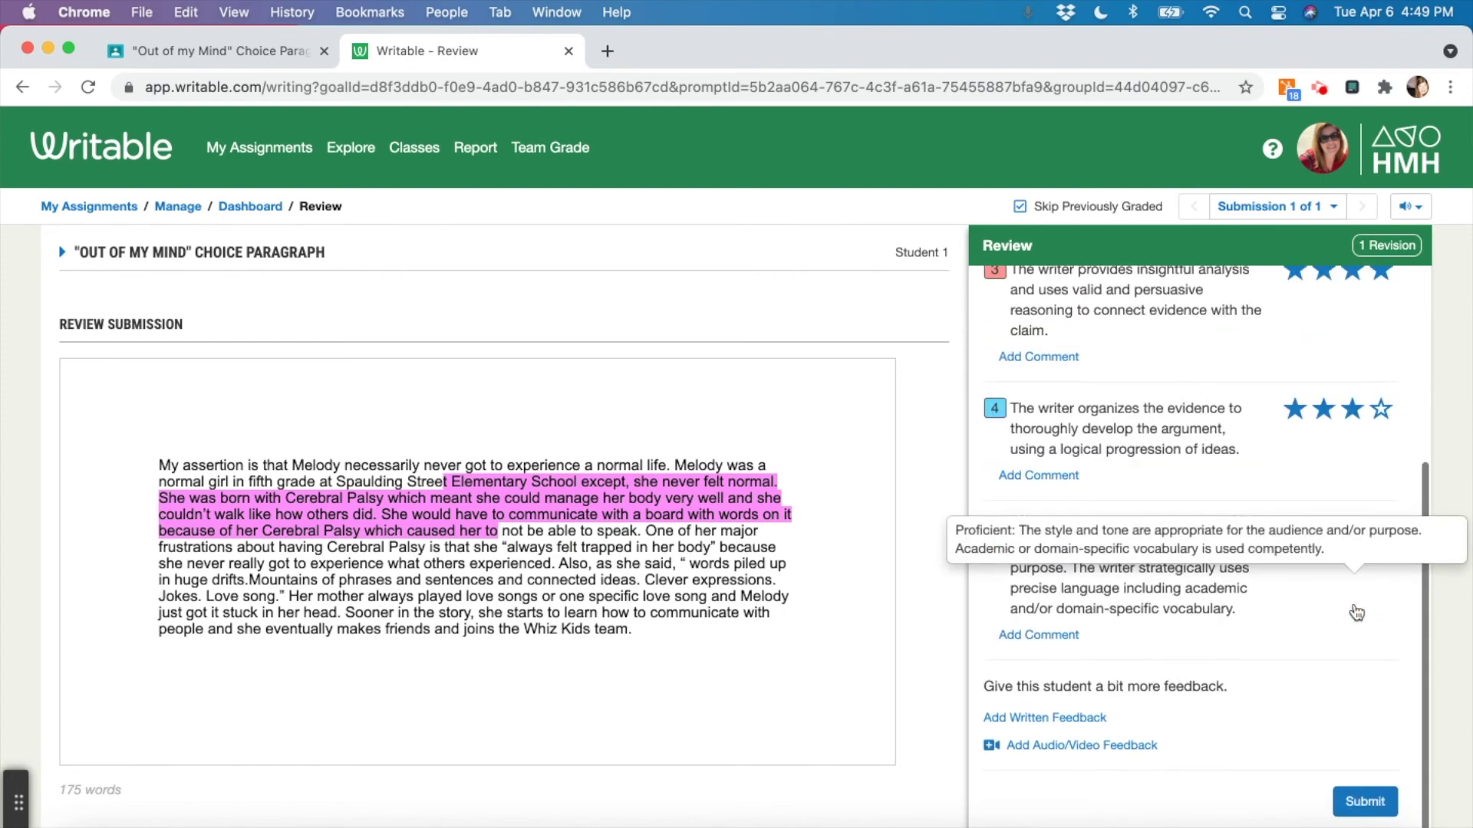
# Record and save a short video feedback message for Student 1, and submit the completed review
pyautogui.click(1014, 743)
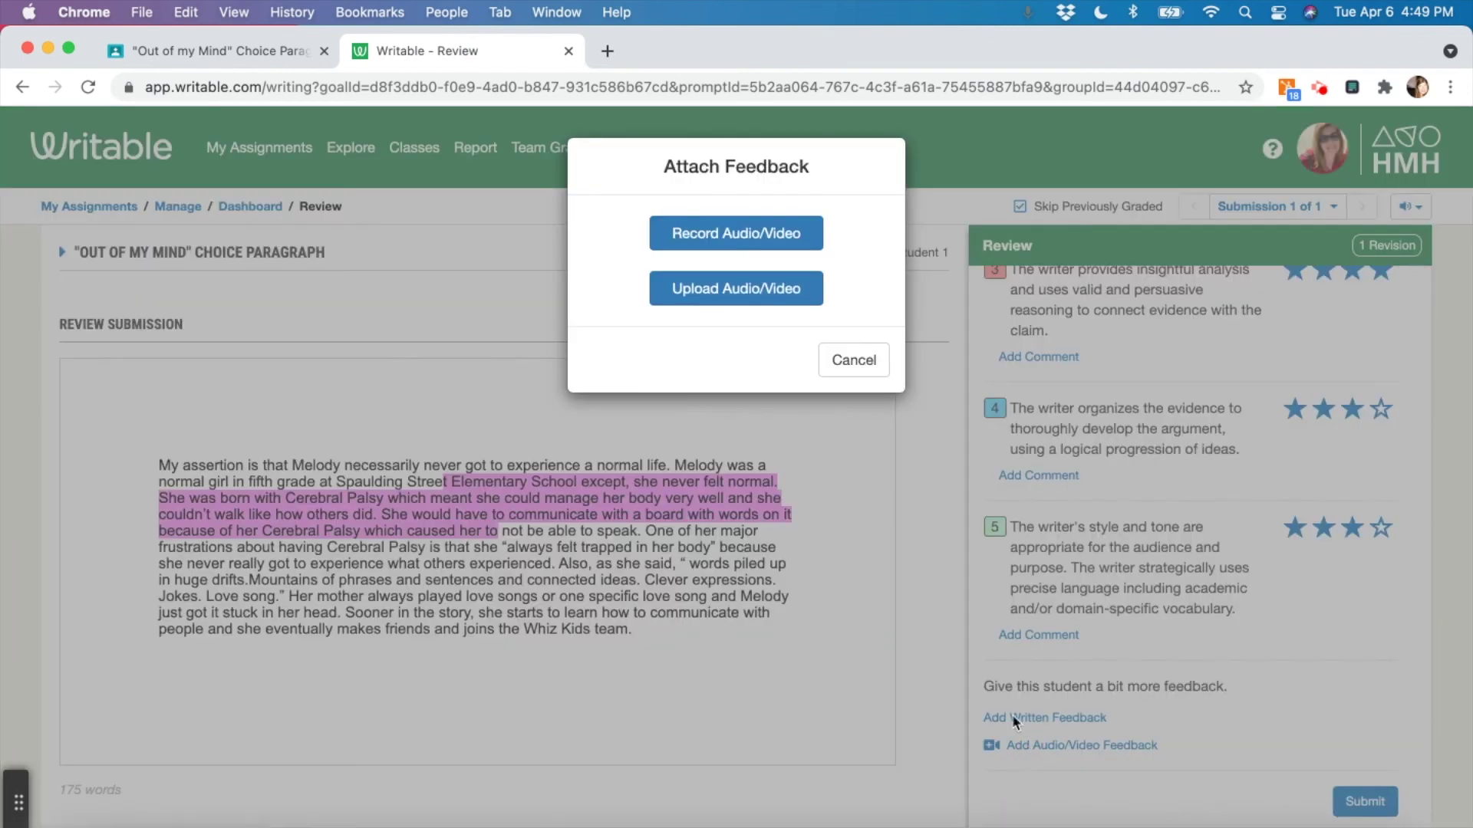
pyautogui.click(709, 230)
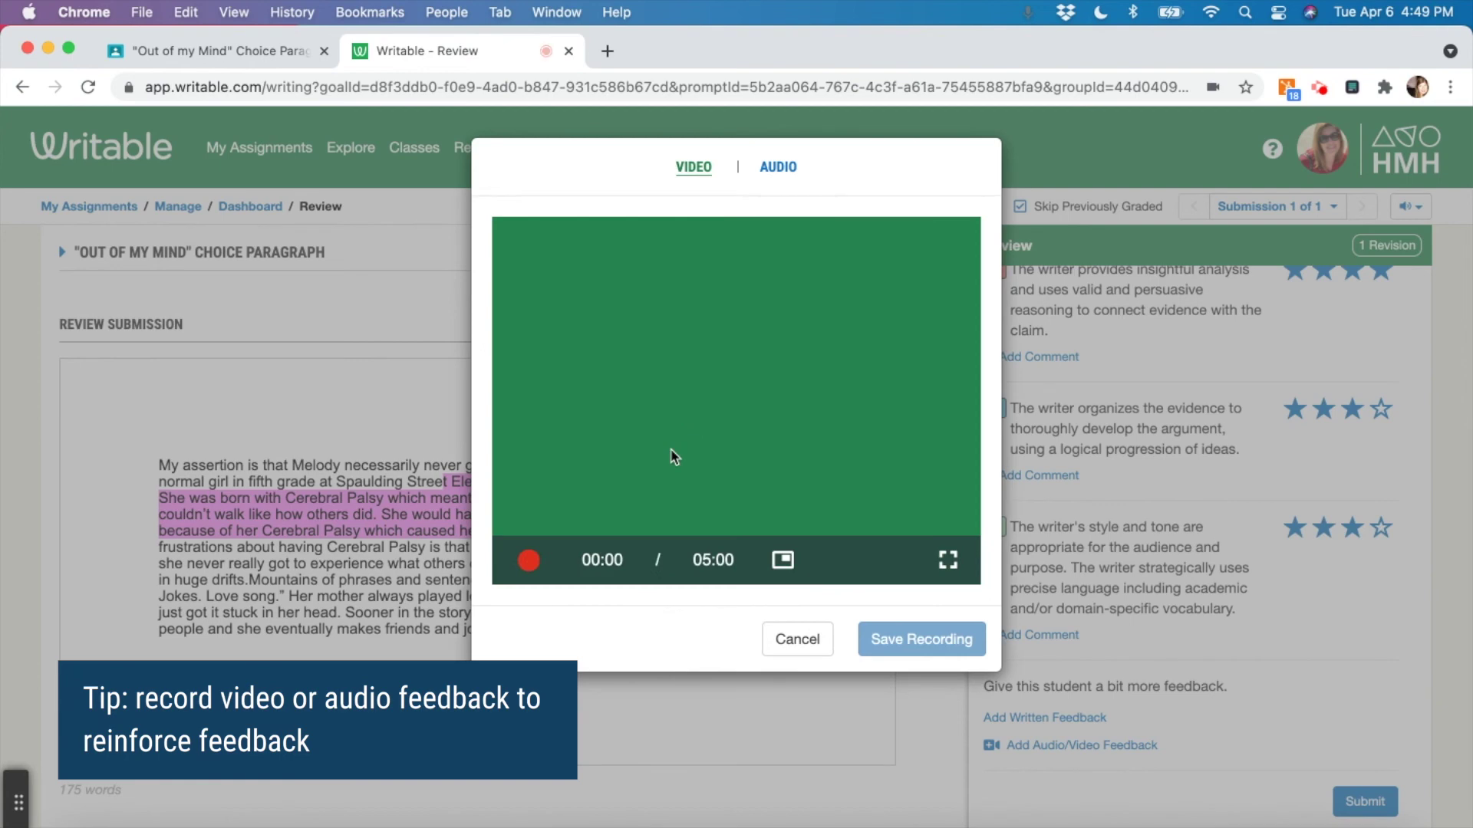
pyautogui.click(531, 560)
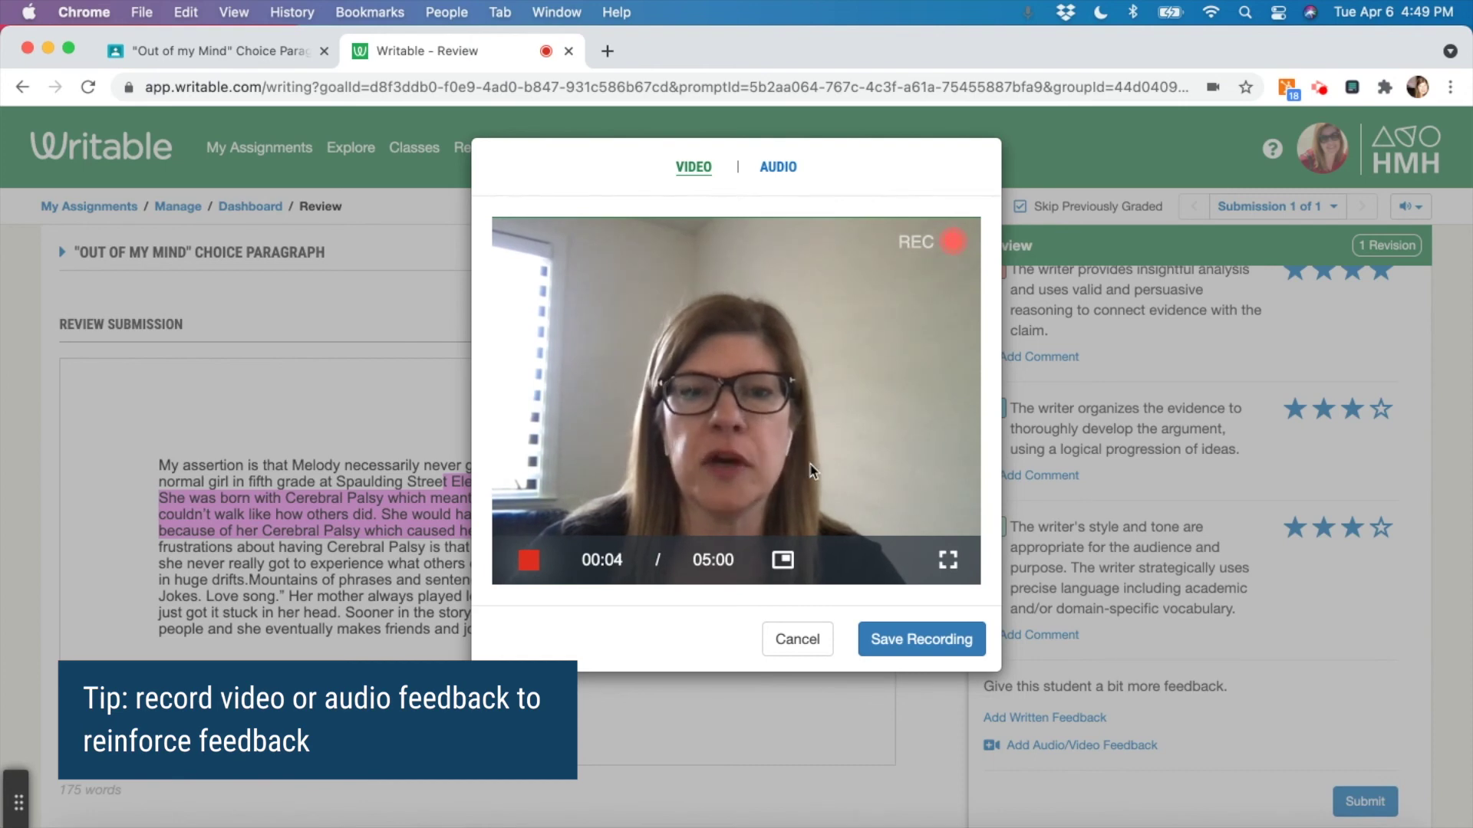
pyautogui.click(906, 636)
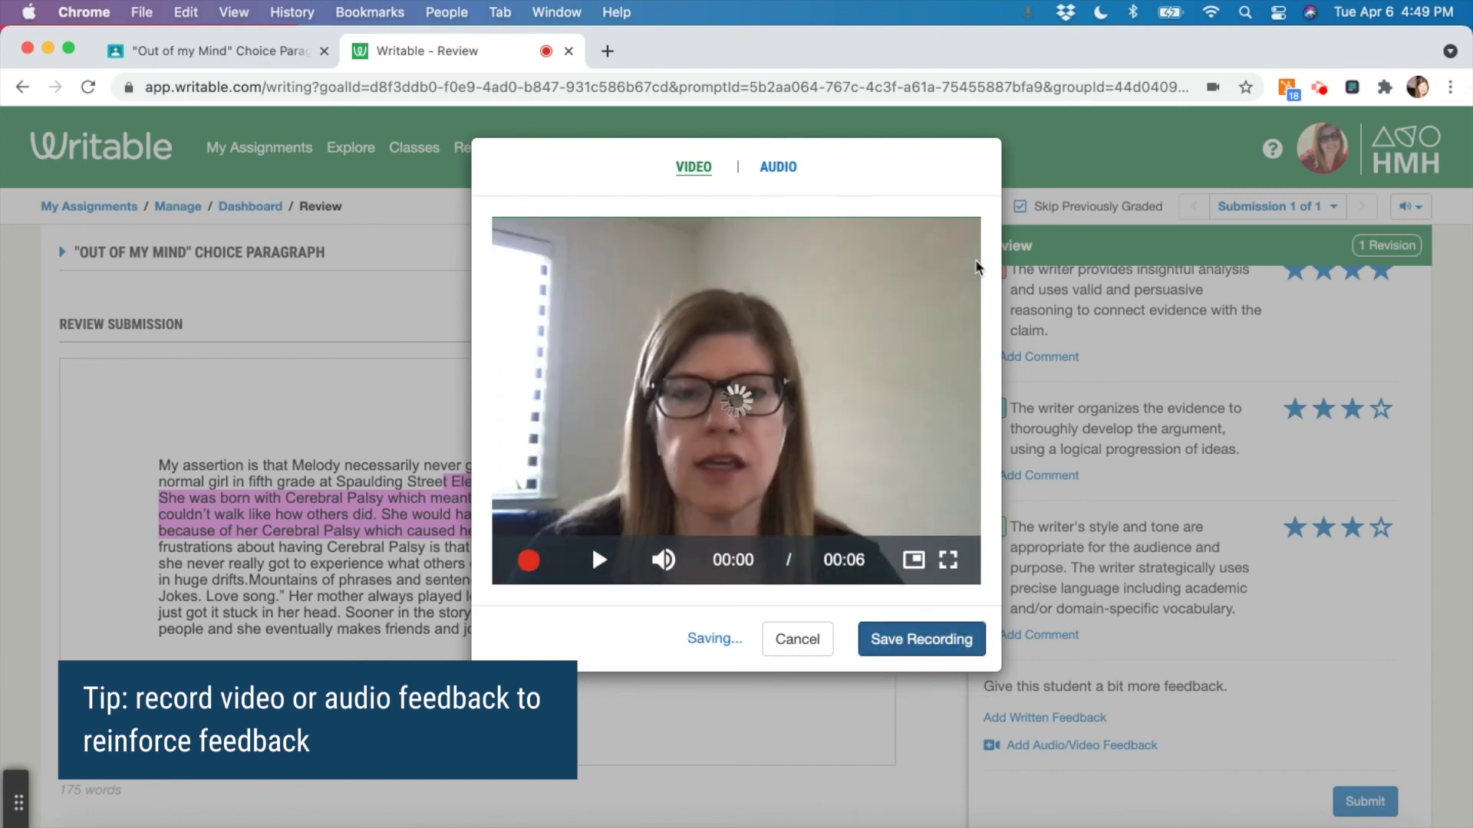
pyautogui.scroll(-4, 1184, 545)
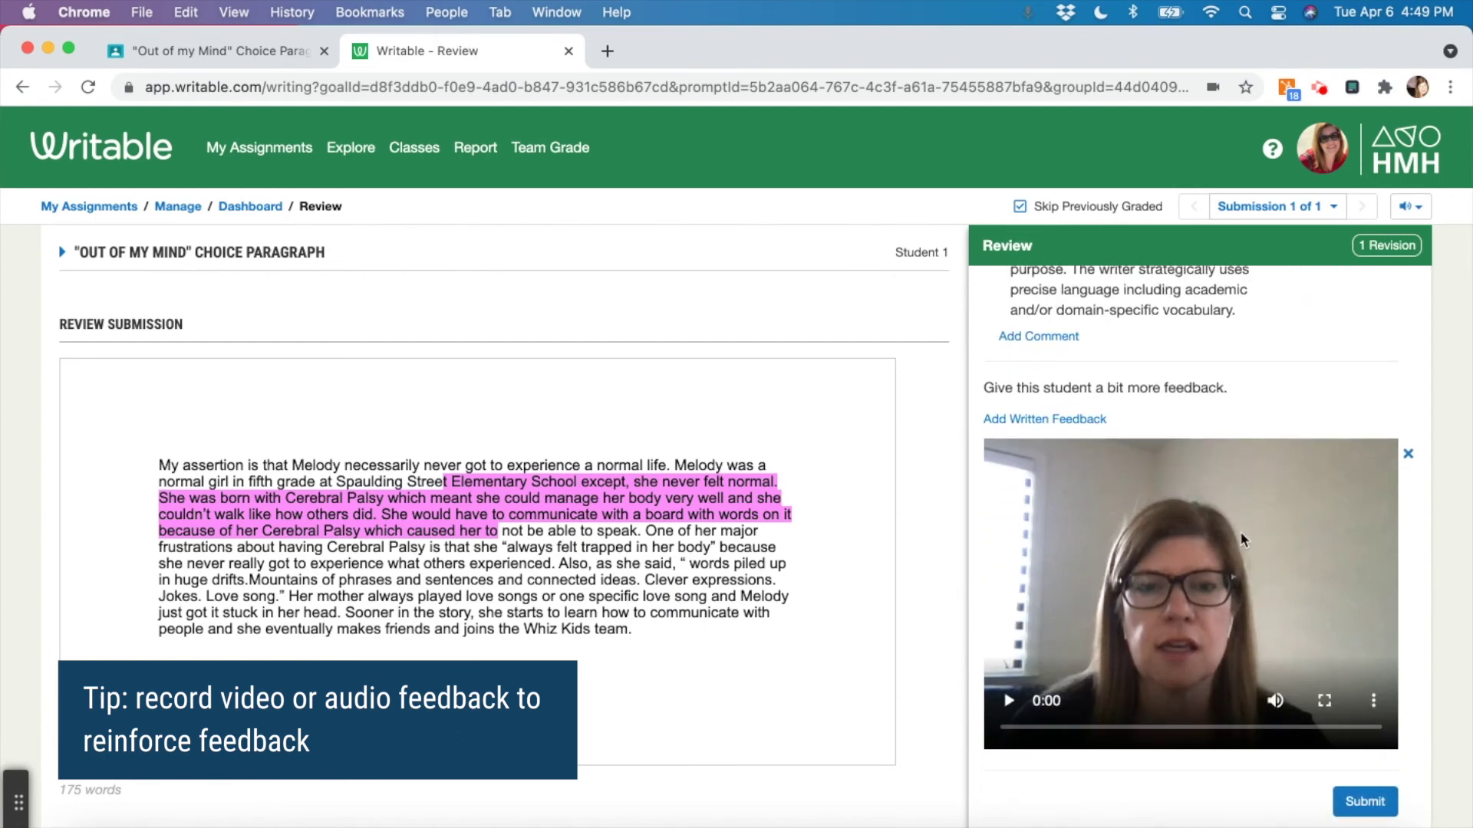
pyautogui.click(1364, 803)
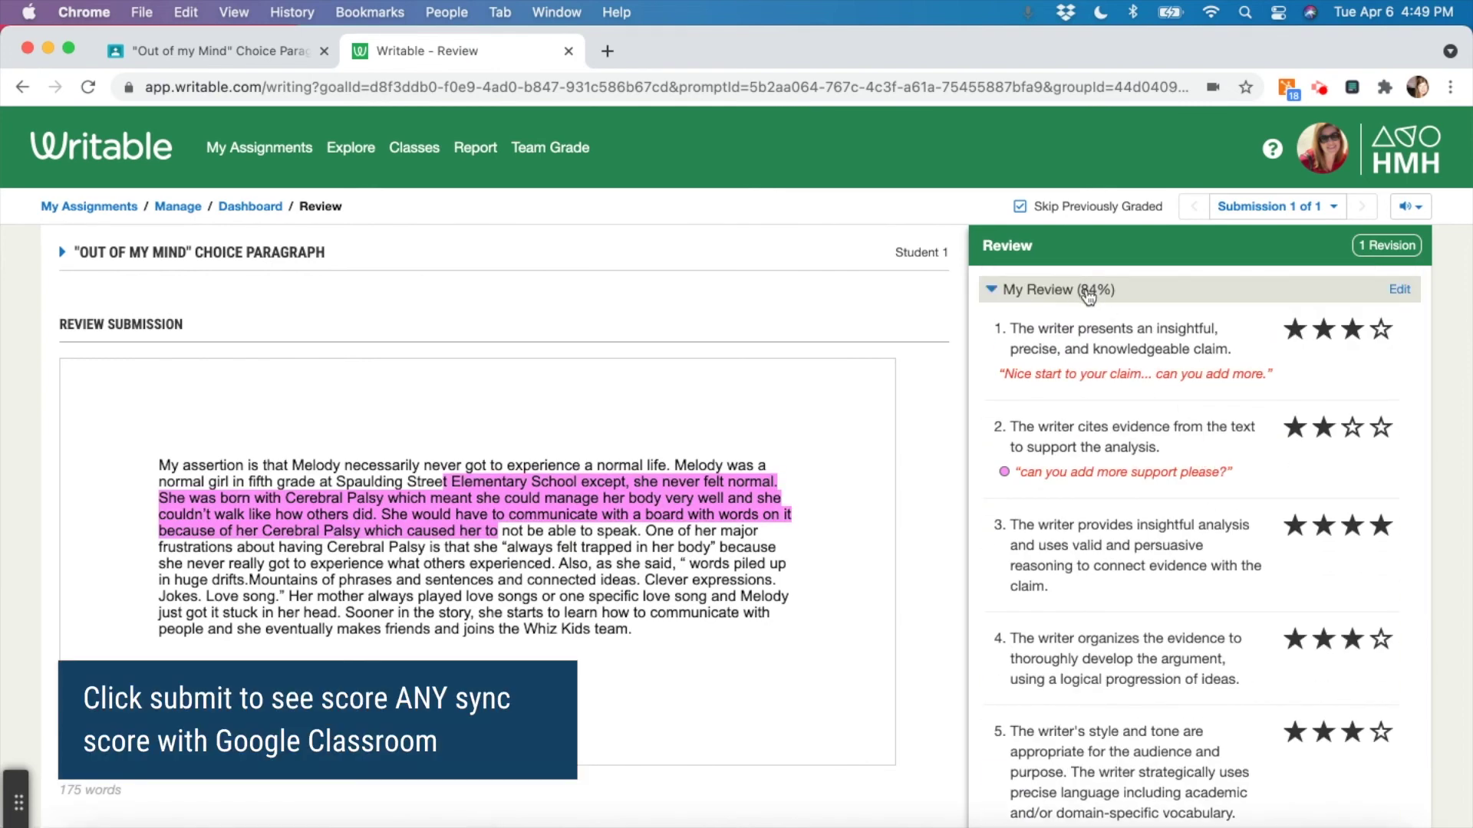
# Switch to Google Classroom, check Student 1's synced score on the assignment, and open the 2nd Period class's gradebook
pyautogui.click(194, 53)
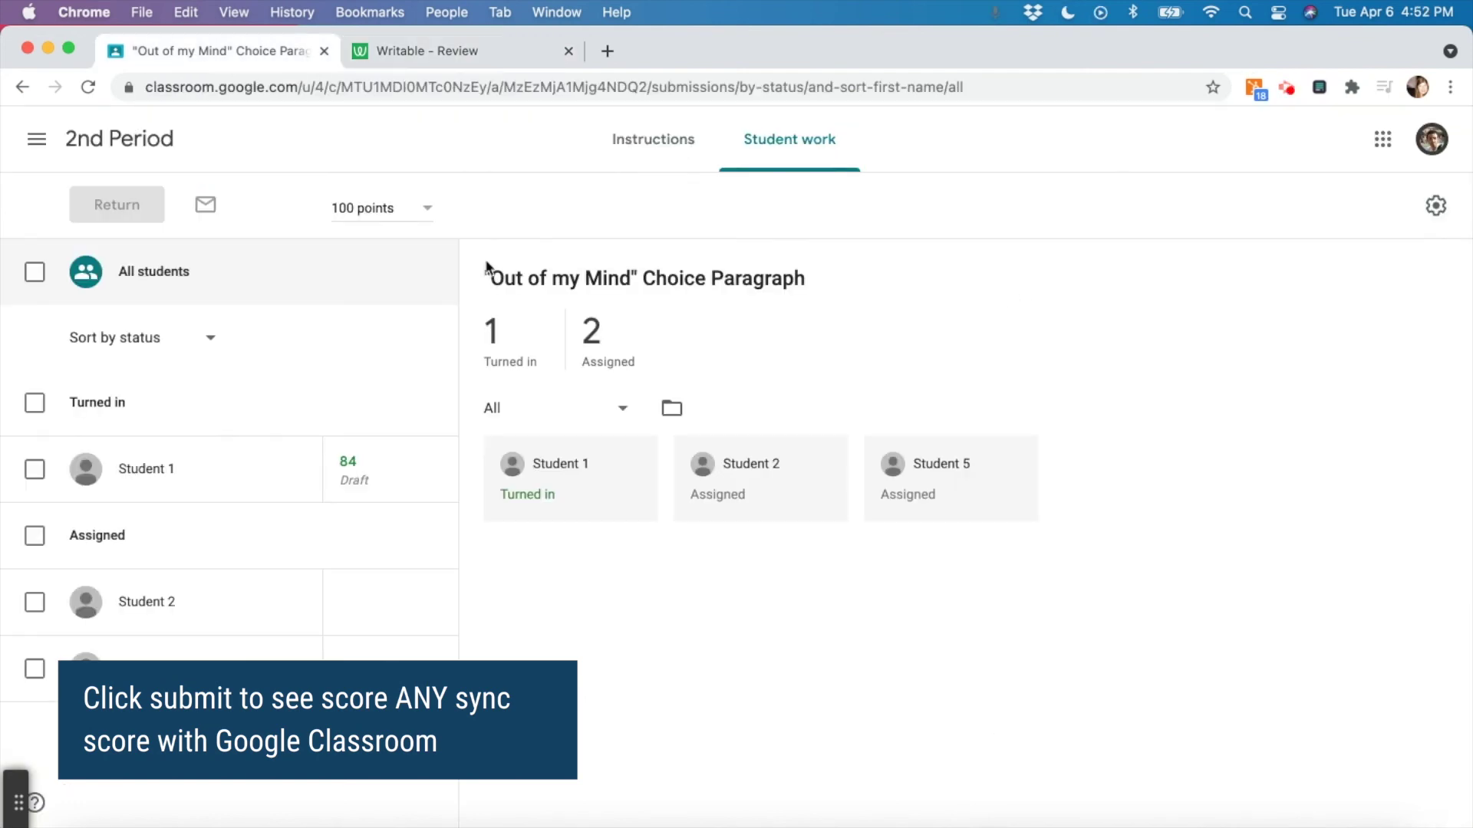
pyautogui.moveTo(324, 495)
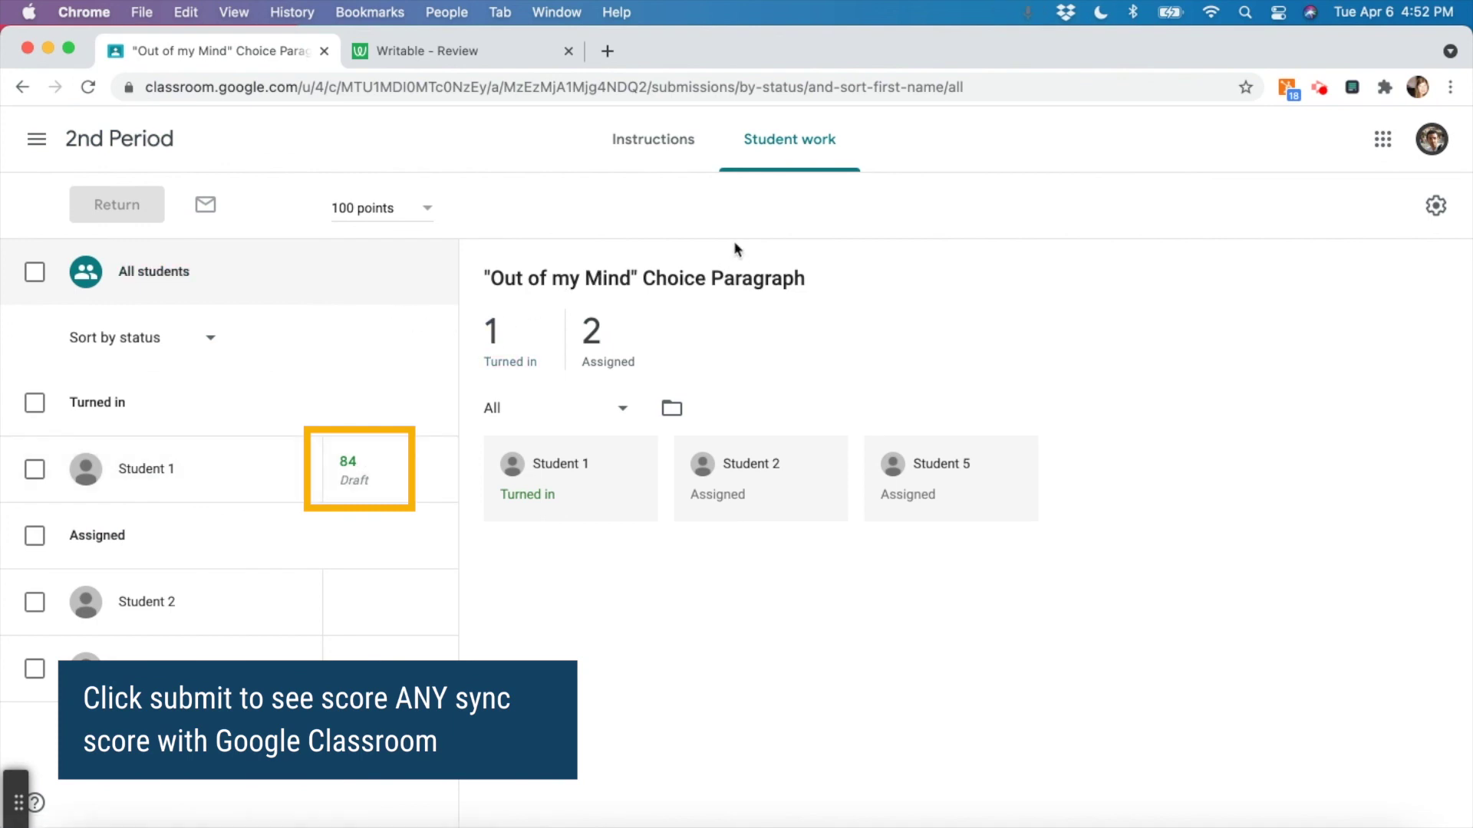
pyautogui.click(118, 139)
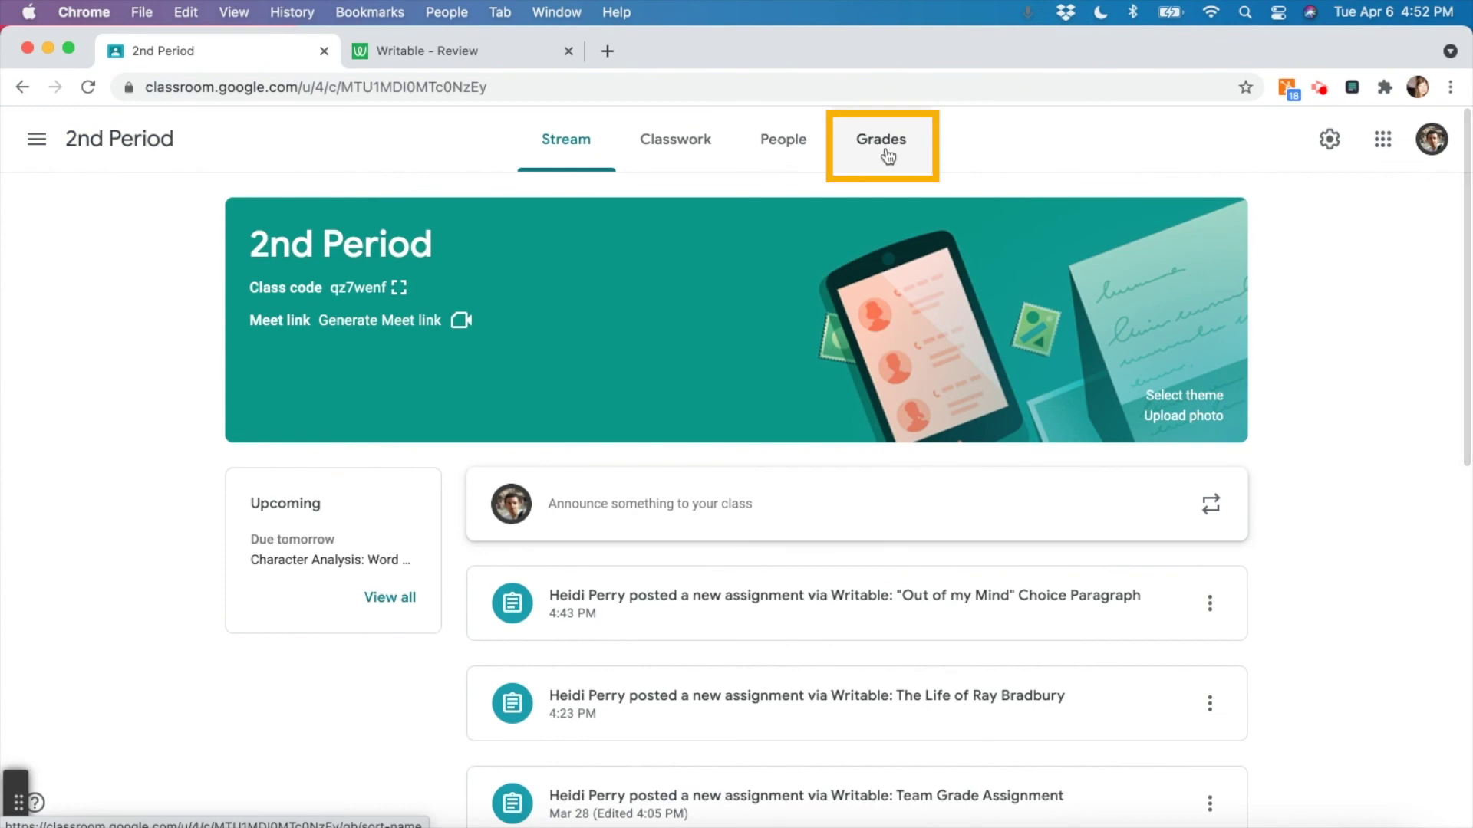
pyautogui.click(880, 157)
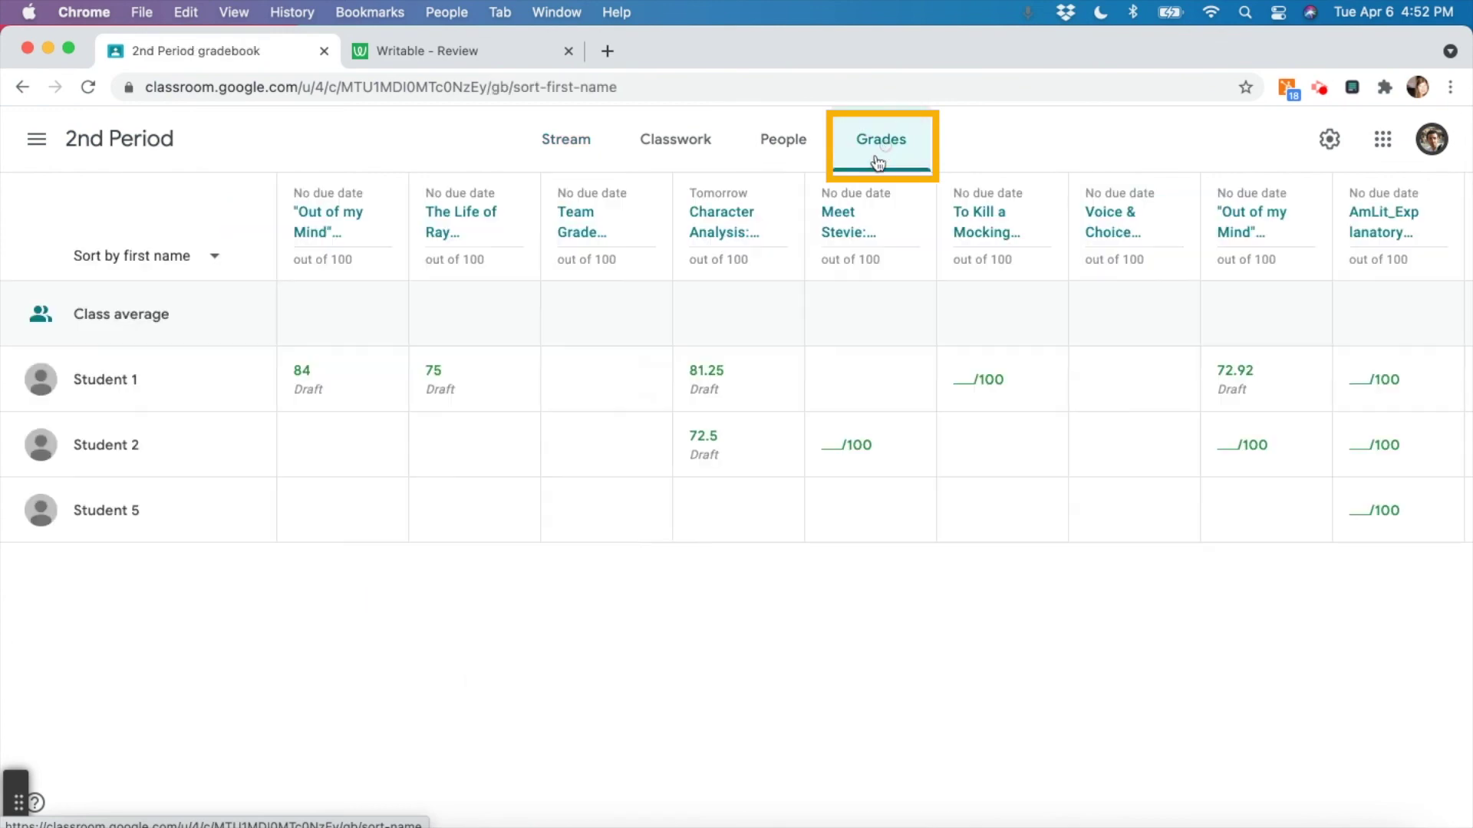
# Set Student 1's draft grade for the first "Out of my Mind" assignment in the gradebook to 87
pyautogui.click(305, 377)
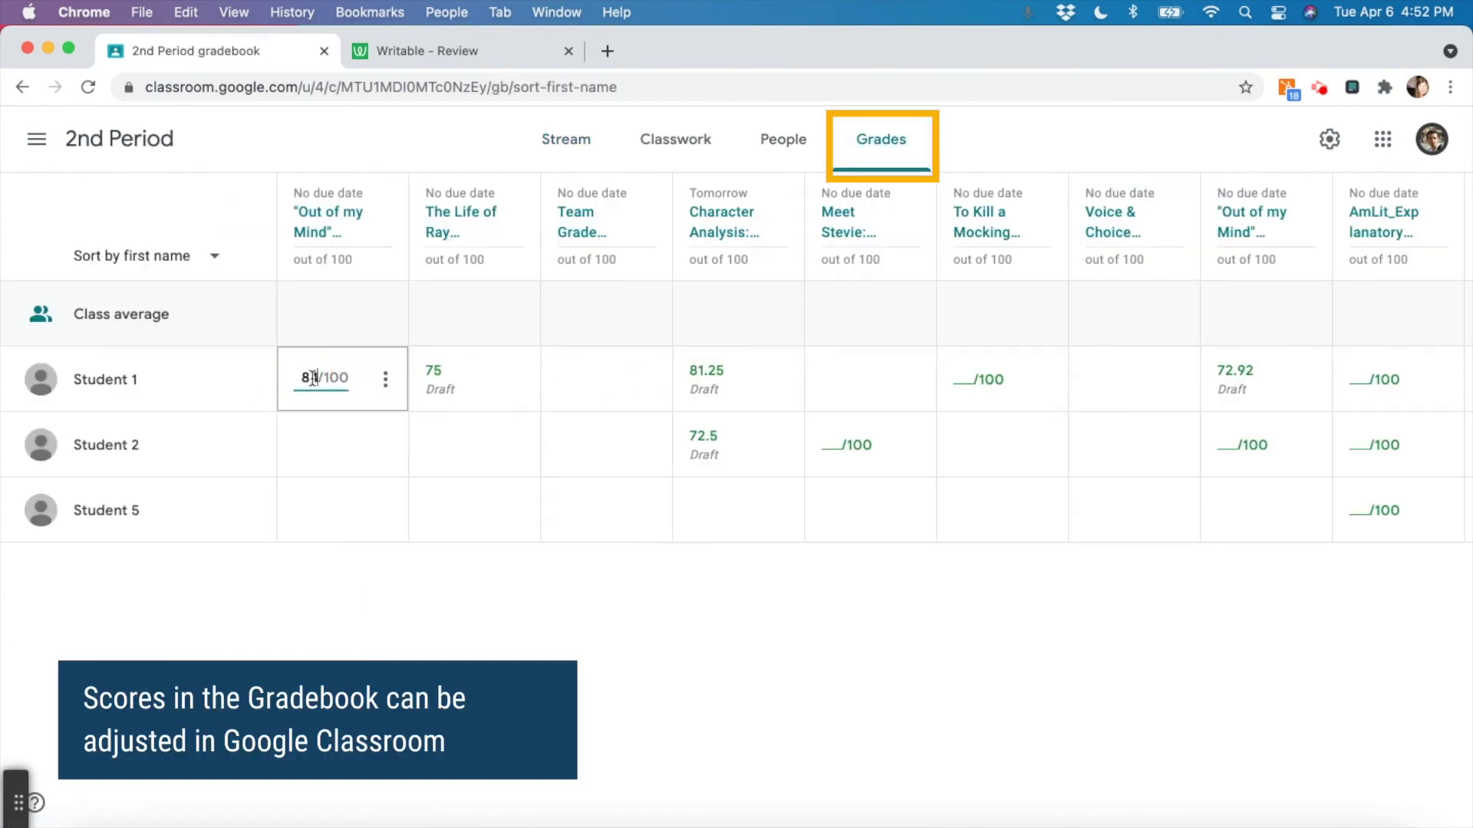
pyautogui.press('BackSpace')
pyautogui.click(333, 320)
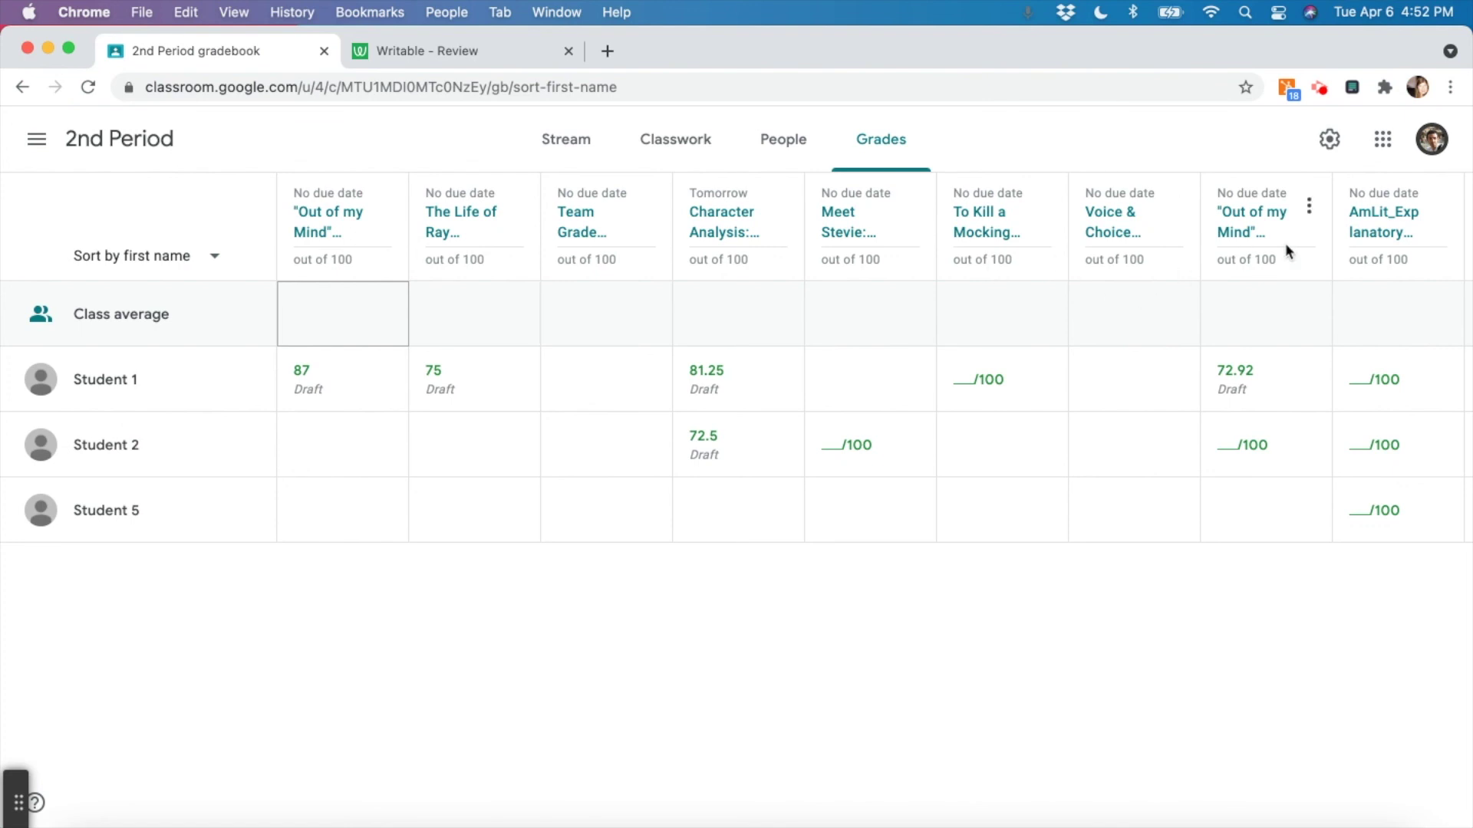
pyautogui.click(1322, 89)
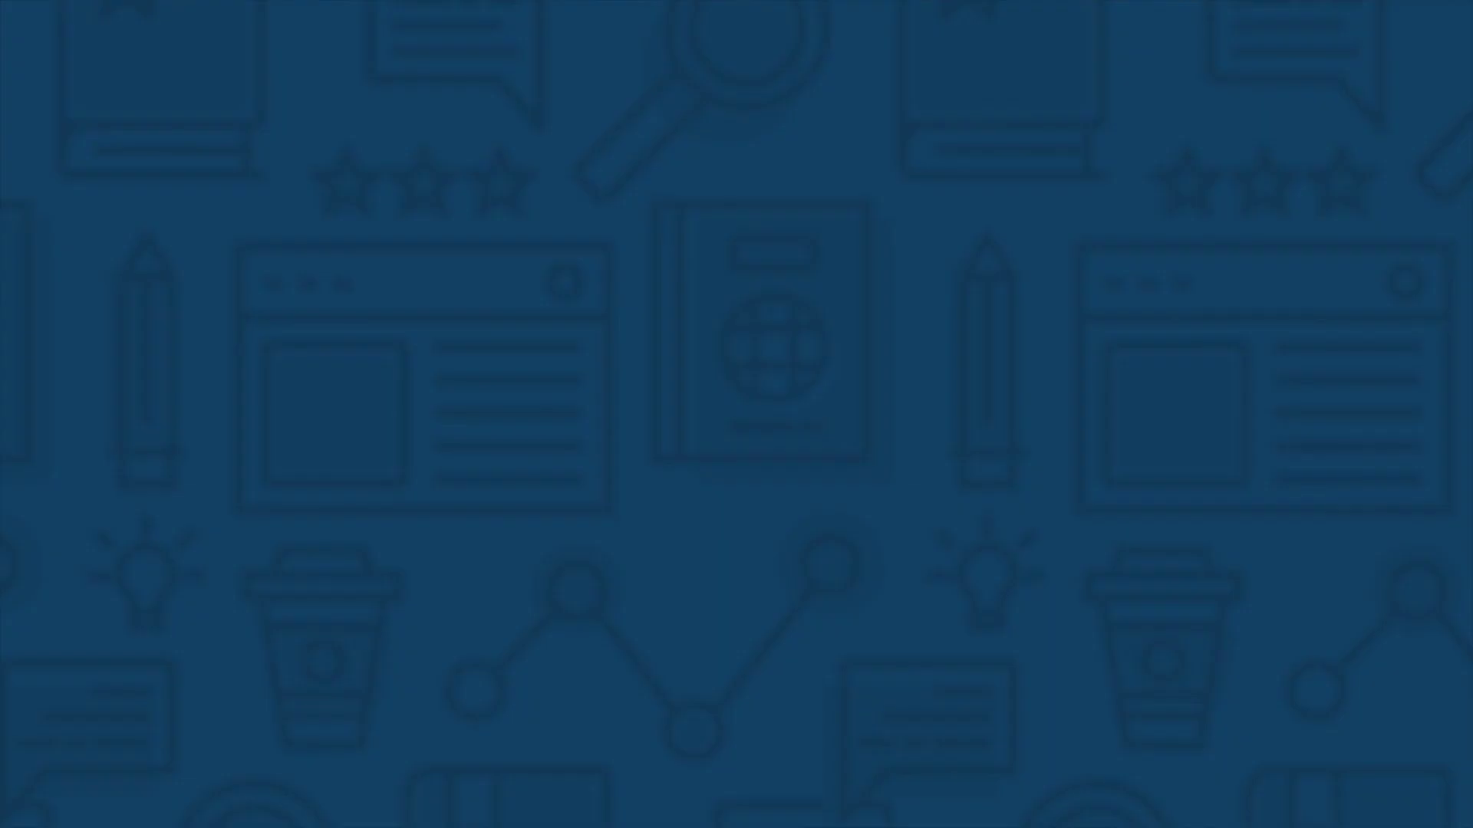